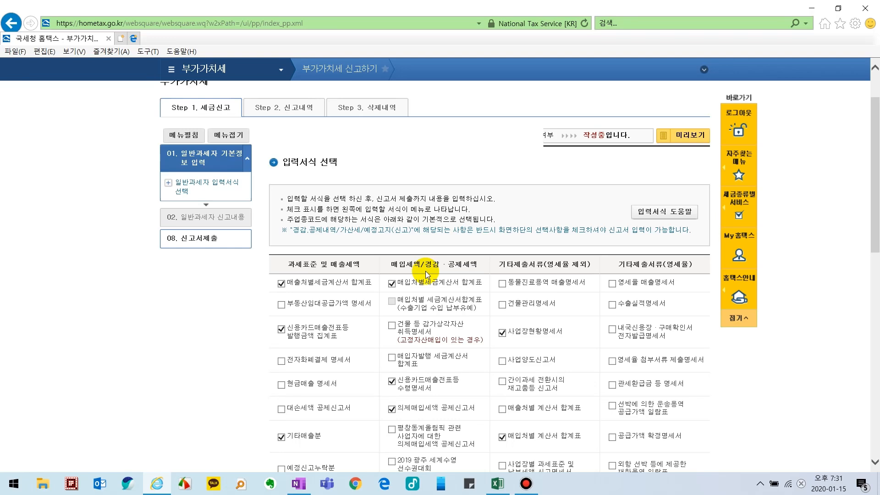
# Step: Include the 신용카드 매출전표 등 발행공제 등 form in the 매입세액/경감·공제세액 selection list
pyautogui.scroll(-2, 301, 299)
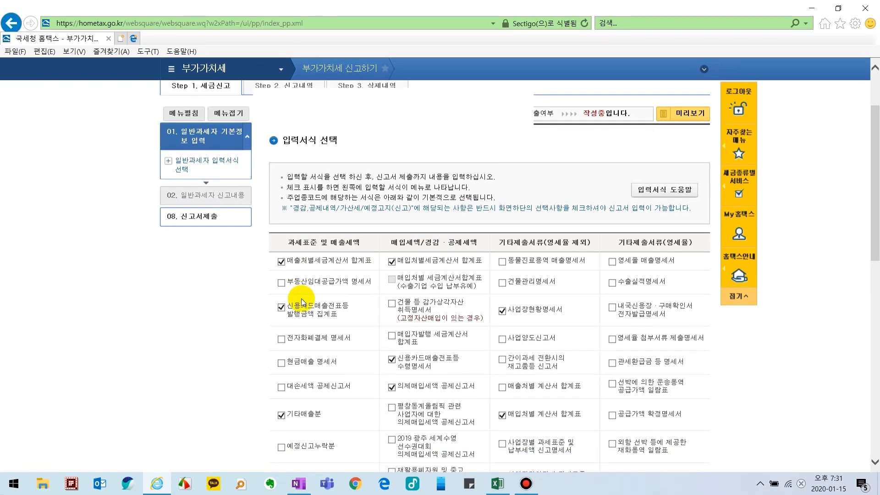
pyautogui.scroll(-1, 316, 278)
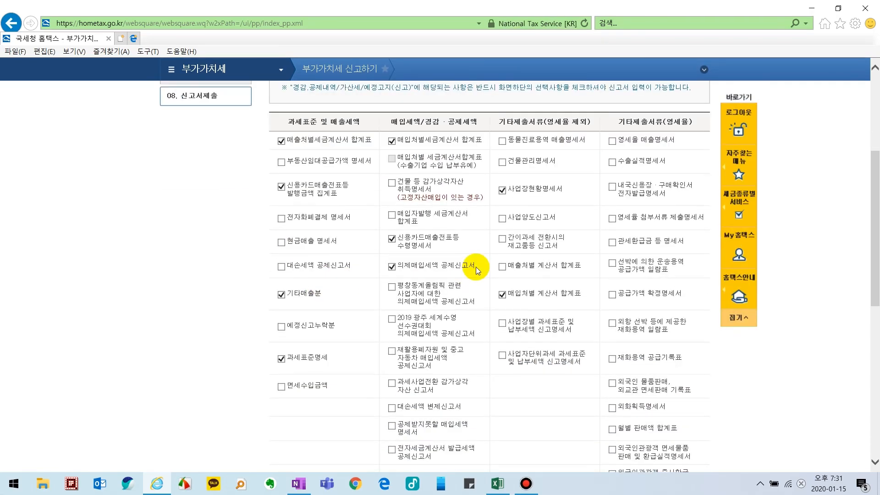
pyautogui.moveTo(477, 265); pyautogui.dragTo(430, 277)
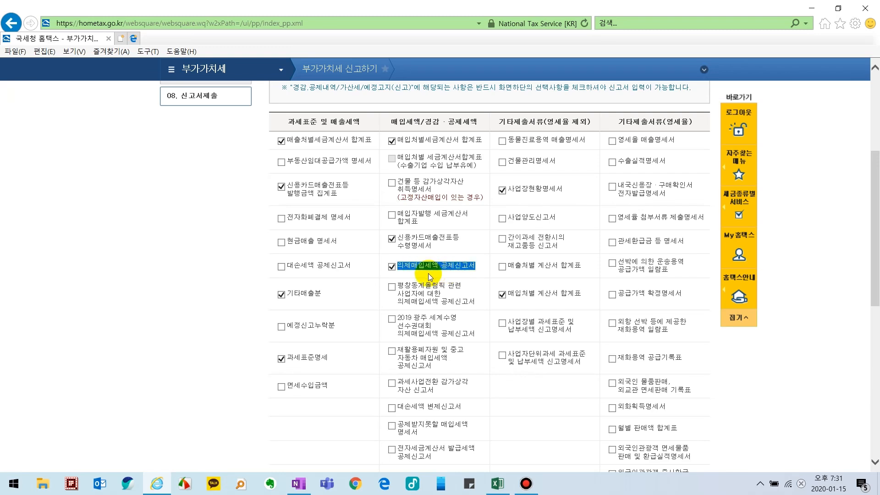
pyautogui.scroll(-3, 444, 338)
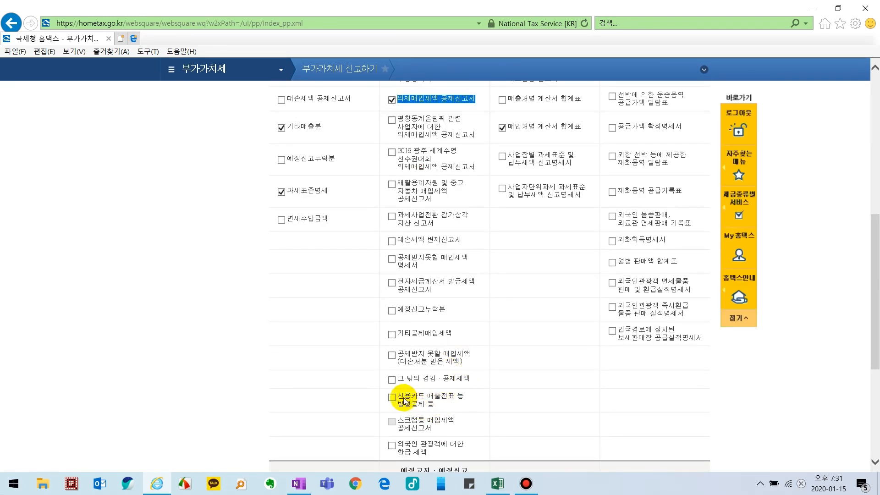
pyautogui.moveTo(404, 400); pyautogui.dragTo(453, 400)
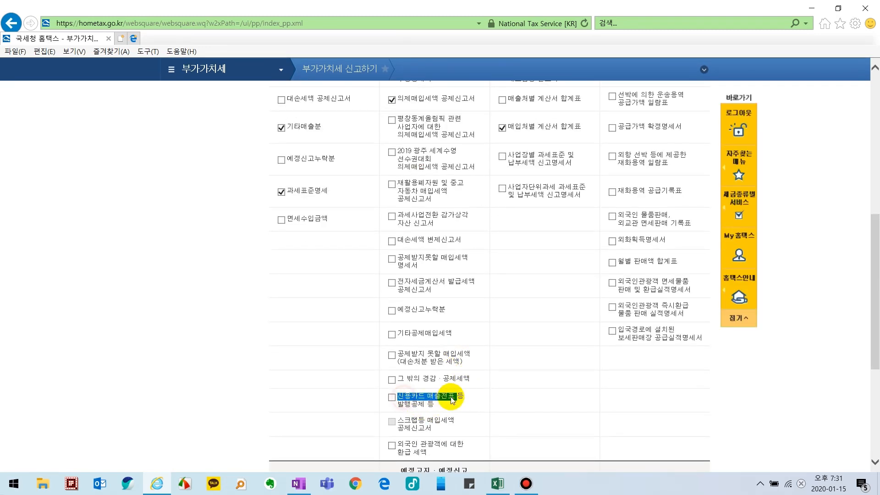
pyautogui.click(391, 398)
pyautogui.scroll(1, 398, 362)
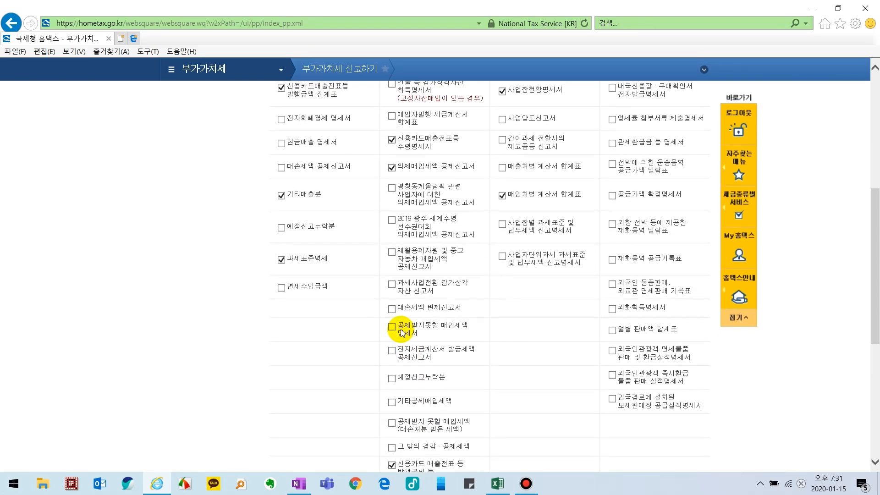
# Step: Select 예정고지세액 in the 예정고지·예정신고 미환급세액 section and continue to the return contents
pyautogui.moveTo(402, 328); pyautogui.dragTo(427, 336)
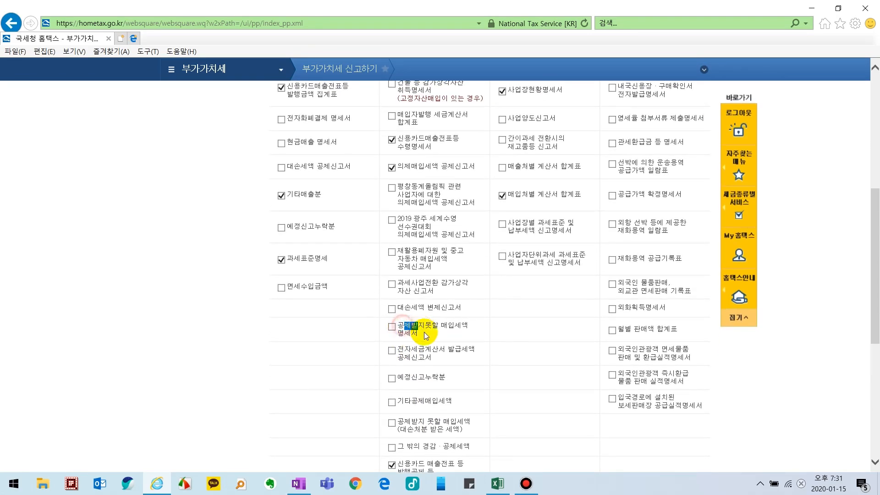
pyautogui.scroll(-5, 395, 341)
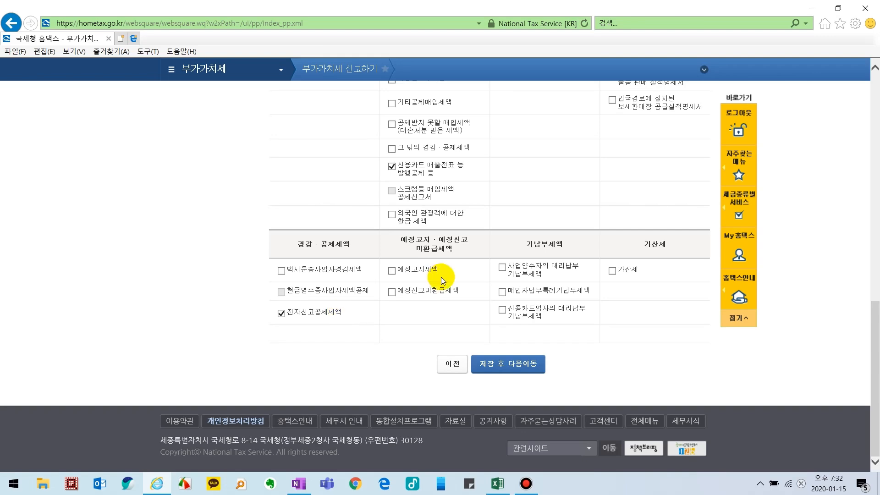
pyautogui.click(392, 271)
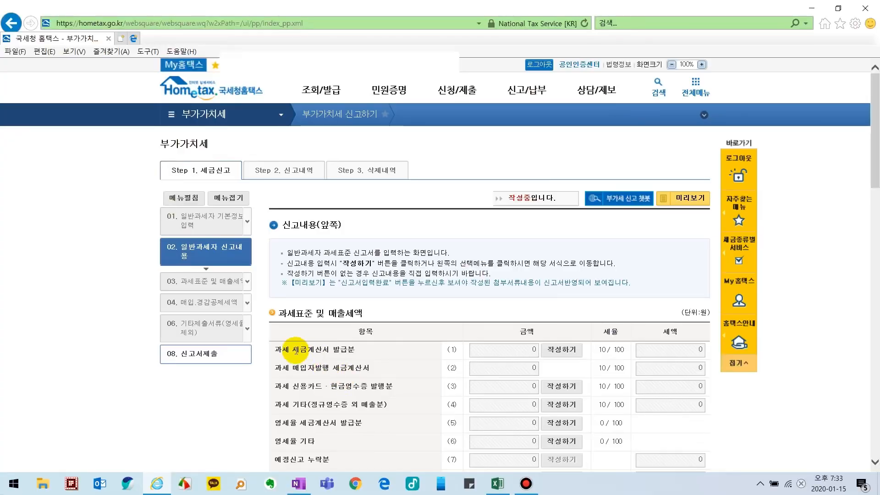
# Step: View the 매출처별세금계산서합계표 form for 과세 세금계산서 발급분 and return to the return contents
pyautogui.moveTo(276, 349); pyautogui.dragTo(368, 351)
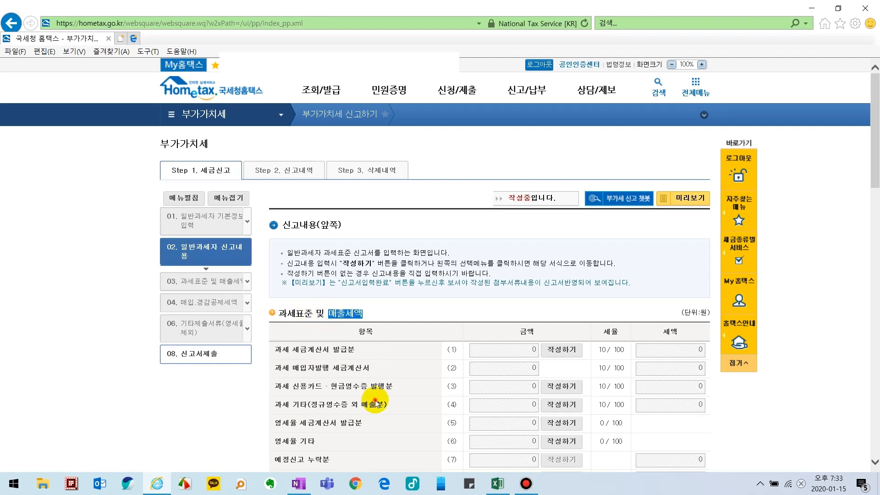
pyautogui.moveTo(276, 352); pyautogui.dragTo(362, 355)
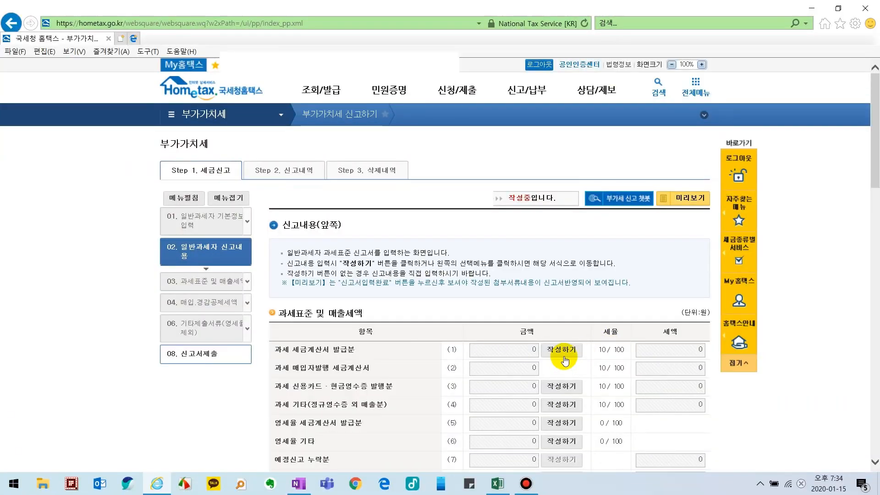
pyautogui.click(563, 351)
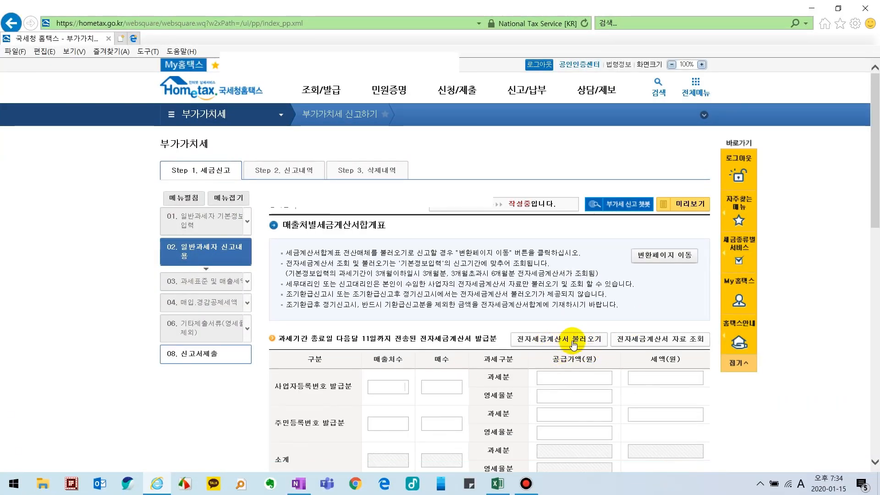
pyautogui.scroll(-10, 524, 368)
pyautogui.click(523, 366)
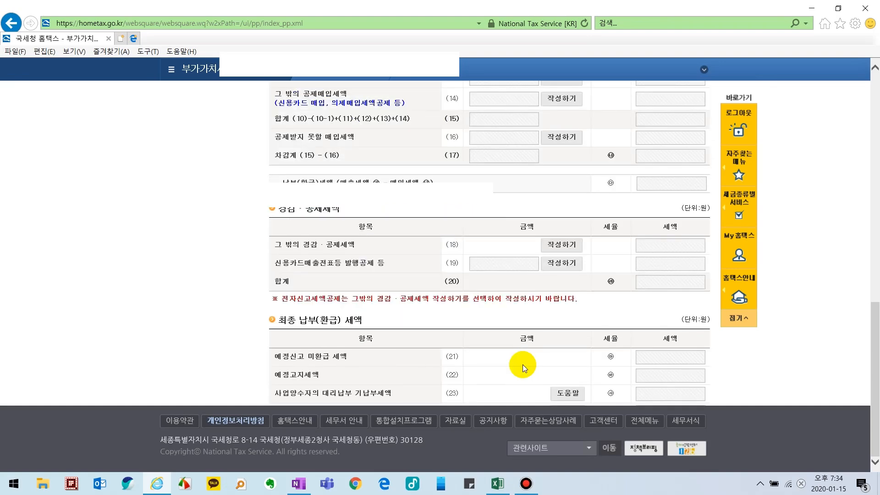
pyautogui.scroll(-1, 518, 364)
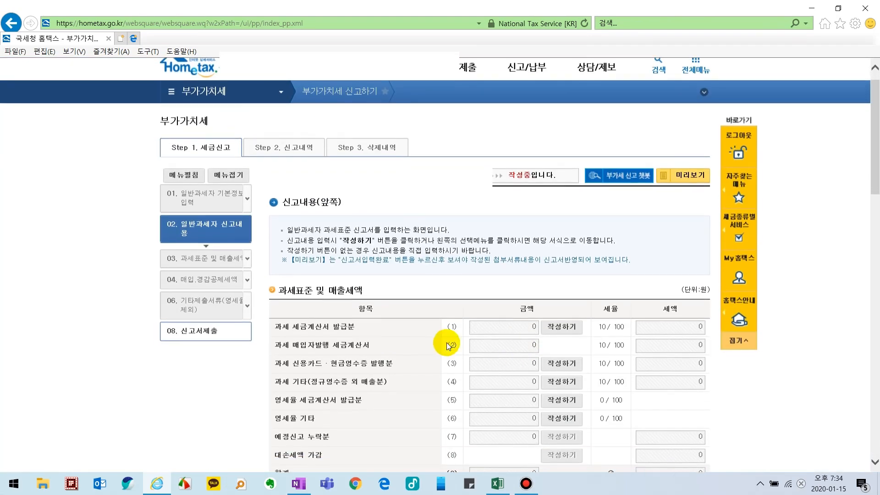
# Step: Open the 신용카드매출금액등 발행금액집계표 form through the 과세 신용카드·현금영수증 발행분 row
pyautogui.moveTo(276, 353); pyautogui.dragTo(355, 356)
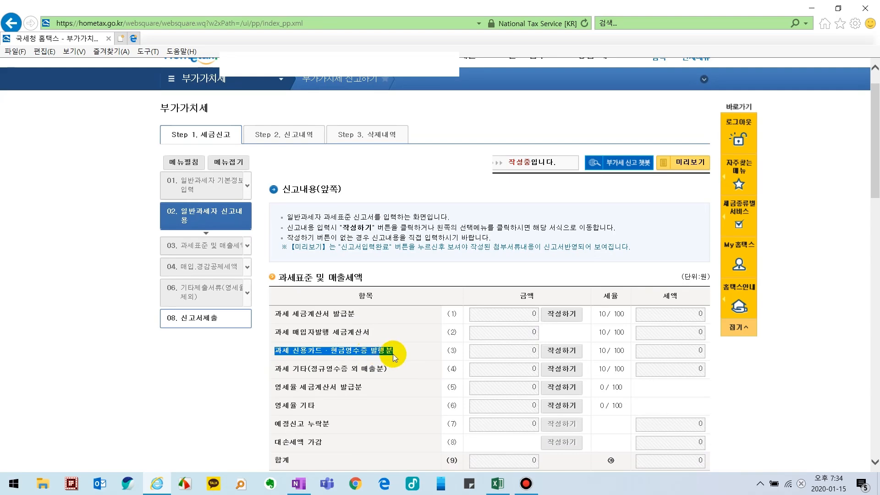
pyautogui.click(573, 351)
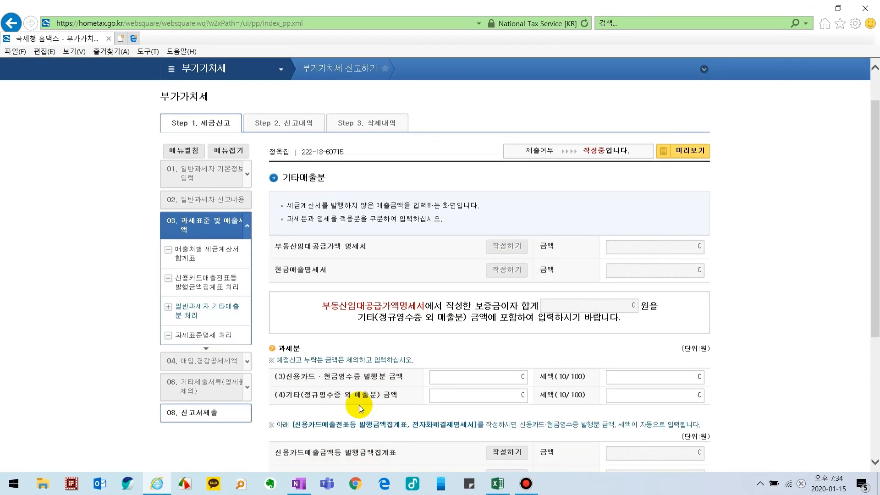
pyautogui.scroll(-5, 359, 405)
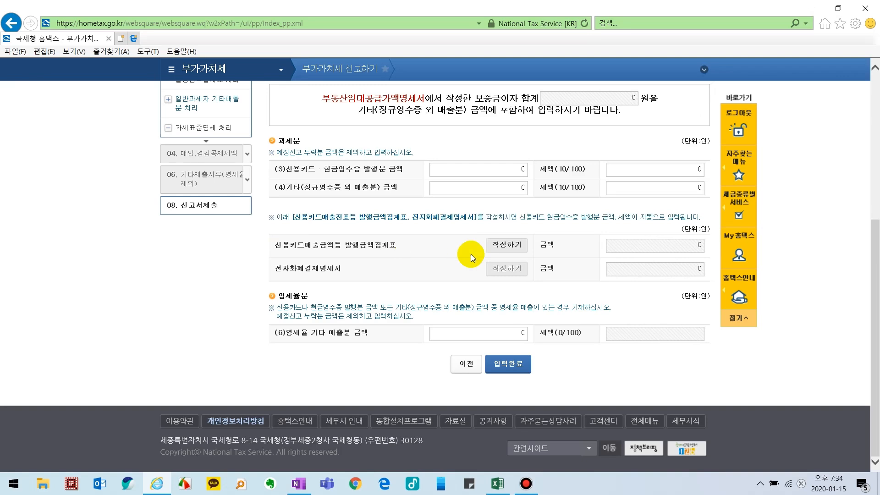
pyautogui.click(506, 245)
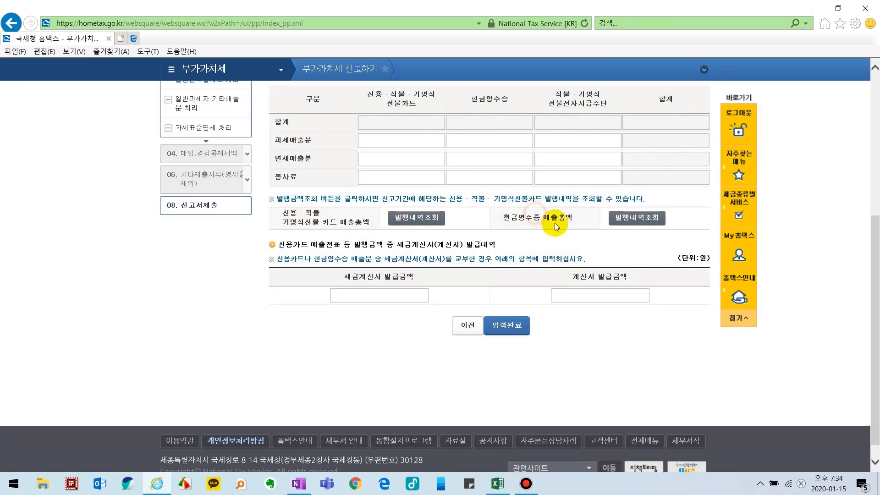
# Step: Query card sales for 2019, 3분기 to 4분기, and enter 92,032,000 as the card amount for 과세매출분
pyautogui.click(419, 229)
pyautogui.click(447, 252)
pyautogui.click(445, 239)
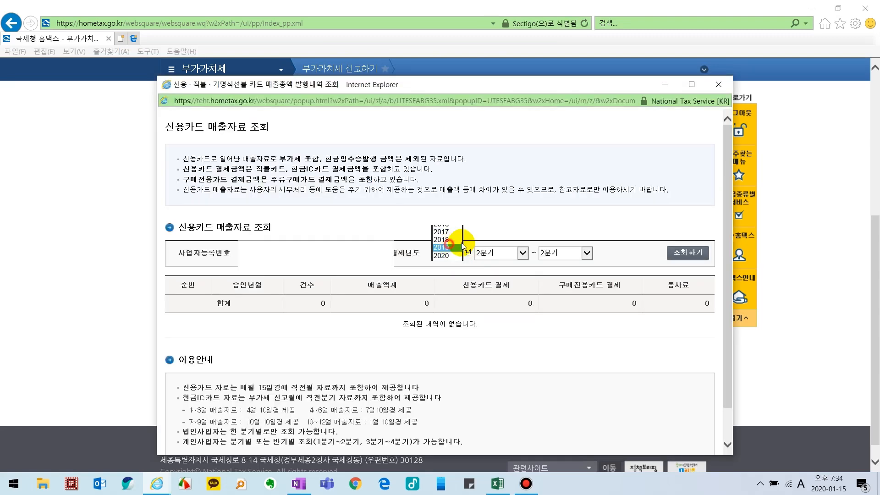
pyautogui.click(522, 253)
pyautogui.click(500, 261)
pyautogui.click(586, 253)
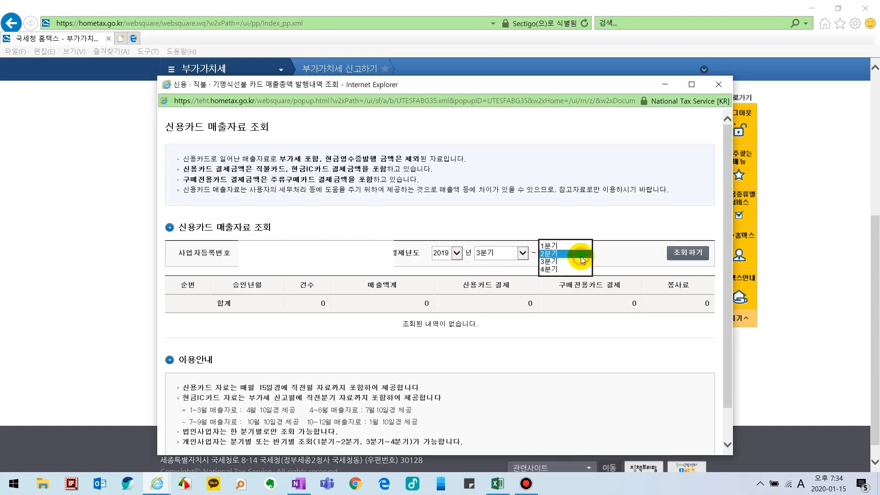
pyautogui.click(566, 270)
pyautogui.click(696, 251)
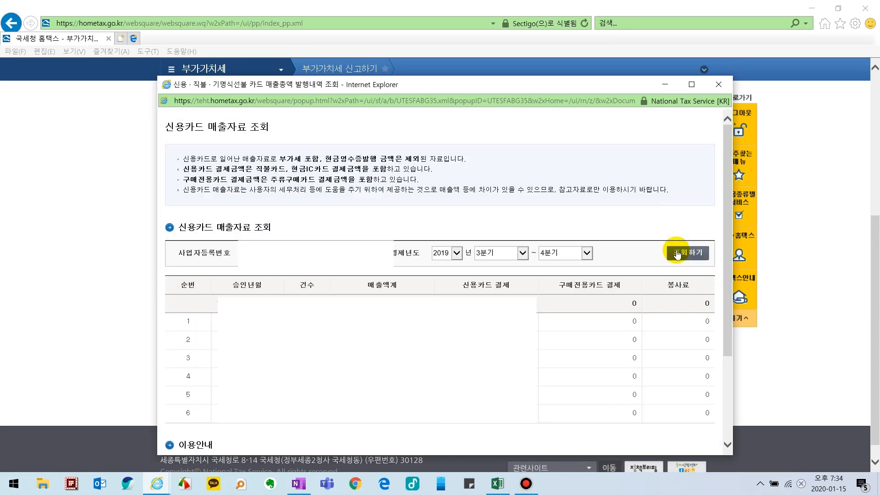
pyautogui.click(678, 253)
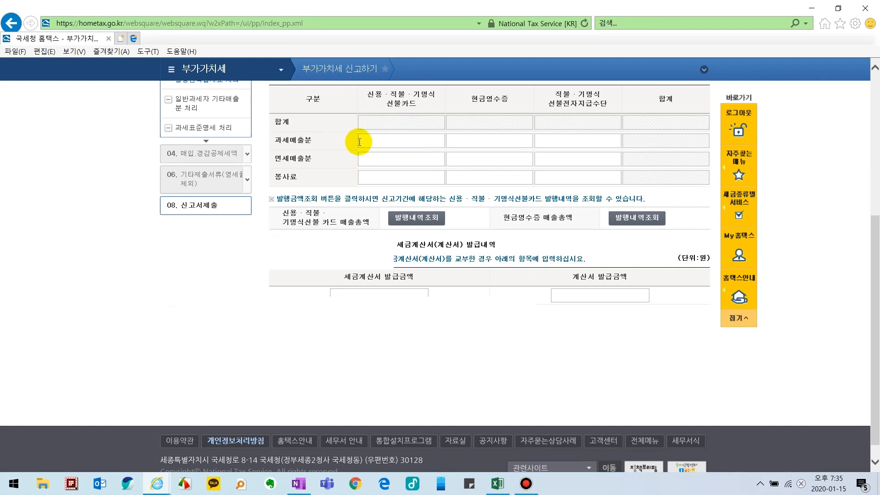
pyautogui.click(403, 140)
pyautogui.scroll(1, 477, 290)
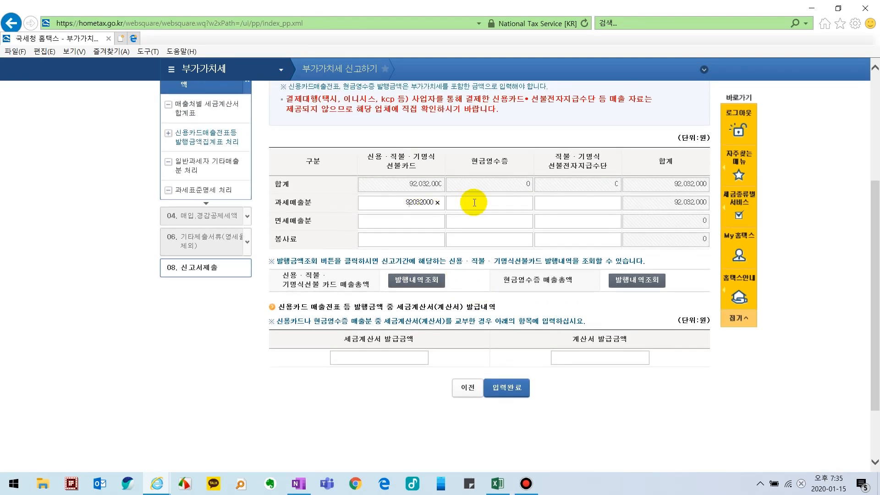
# Step: Query the 2019 cash-receipt sales and enter 1,999,000 as the 현금영수증 amount for 과세매출분
pyautogui.click(647, 282)
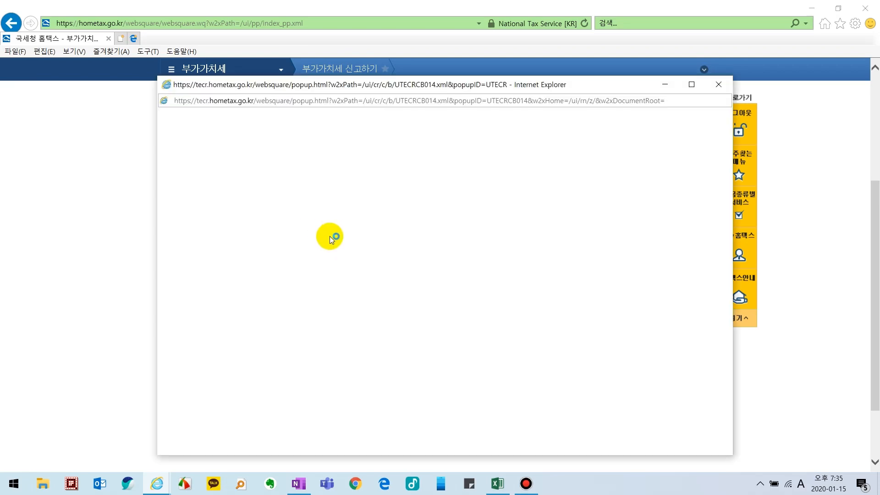
pyautogui.click(250, 184)
pyautogui.click(251, 184)
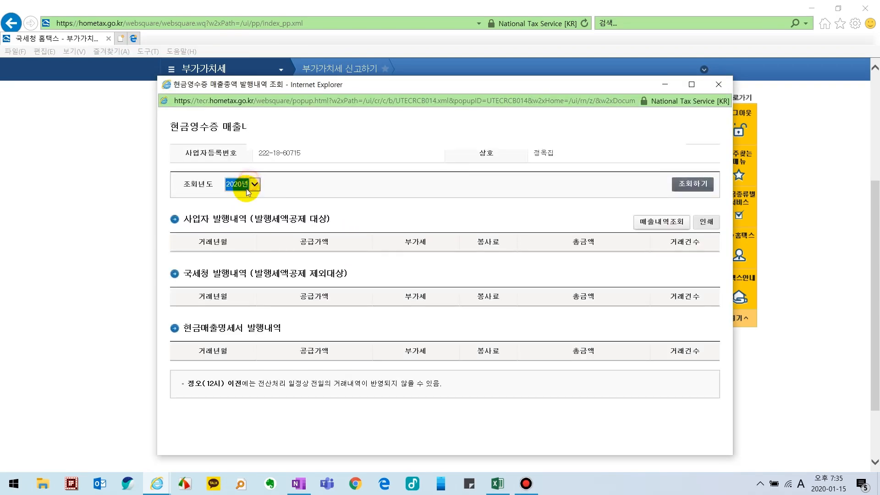
pyautogui.scroll(-5, 295, 337)
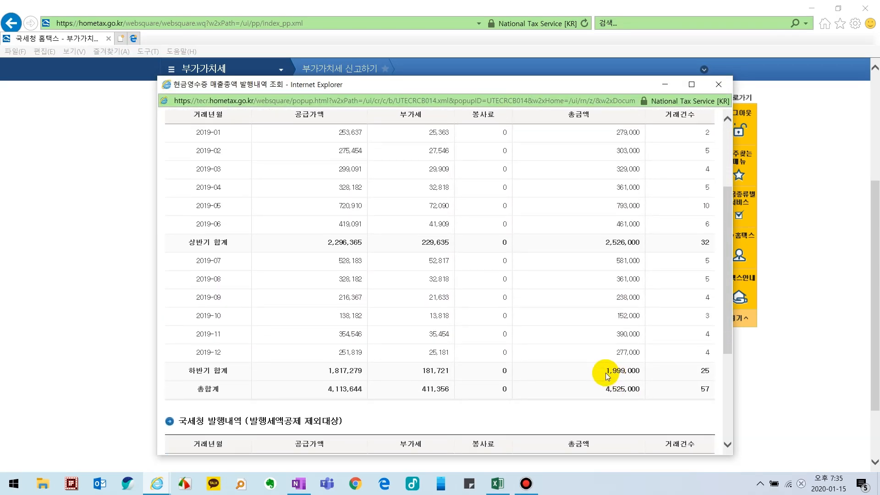
pyautogui.click(464, 208)
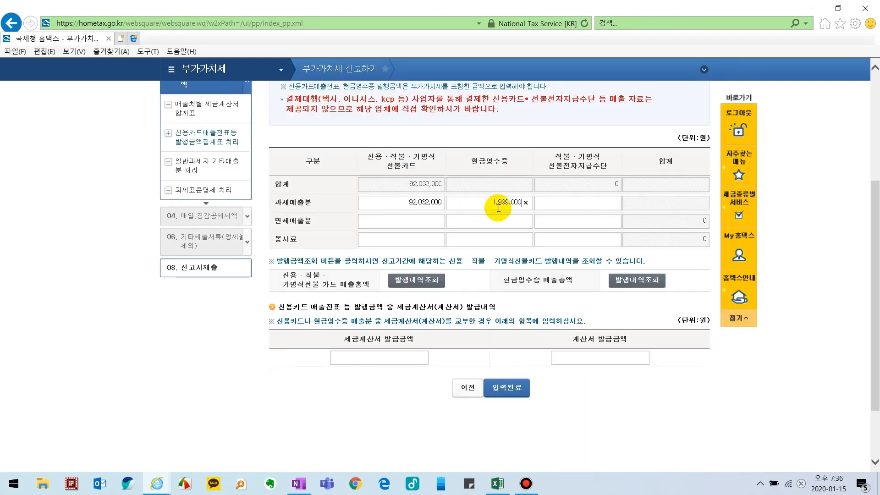
# Step: Complete the card and cash-receipt summary and the 기타매출분 form to return to the return contents
pyautogui.click(507, 392)
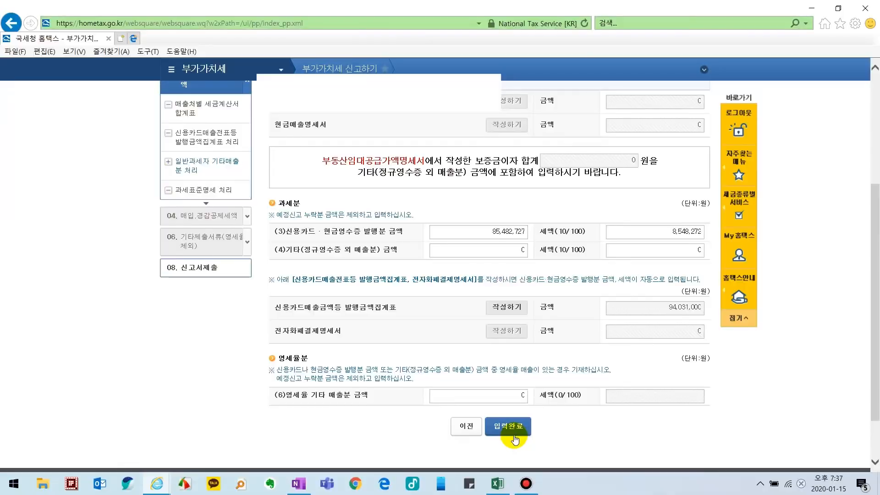
pyautogui.scroll(3, 488, 370)
pyautogui.scroll(-3, 488, 370)
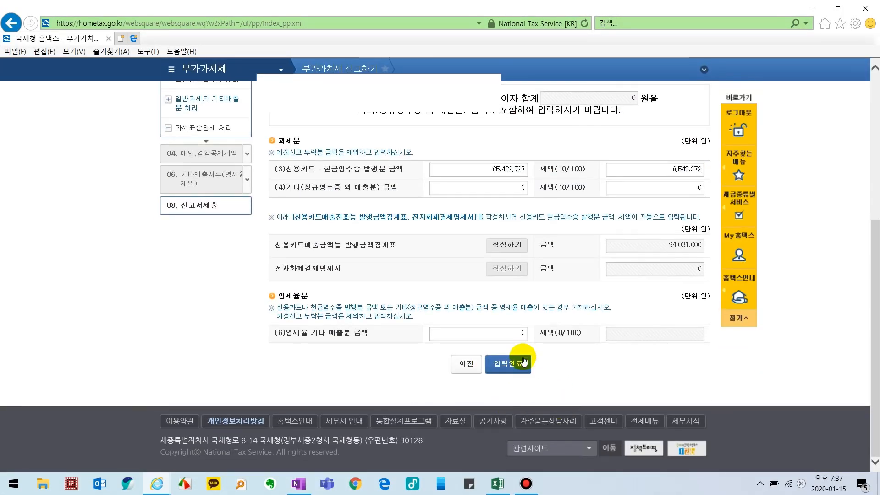
pyautogui.click(510, 363)
# Step: Open the 과세표준명세 form, enter 85,482,727 as the amount for business code 552101, and save it
pyautogui.scroll(-1, 386, 284)
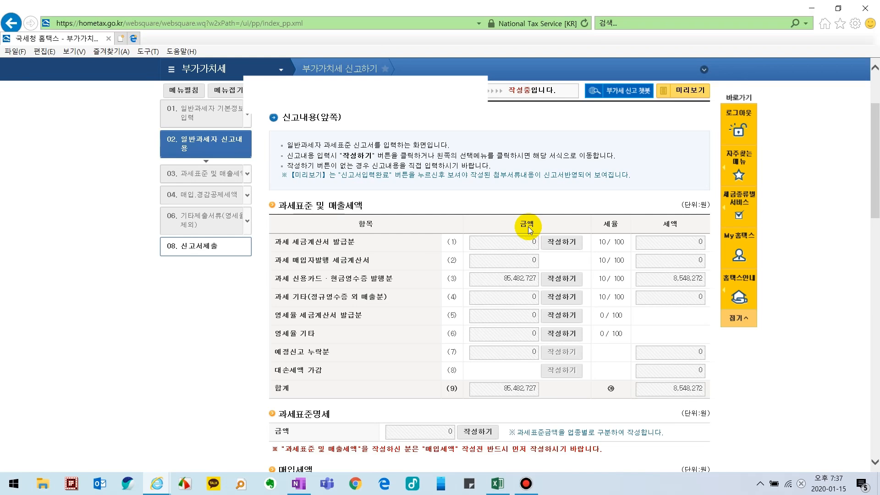
pyautogui.scroll(-3, 528, 227)
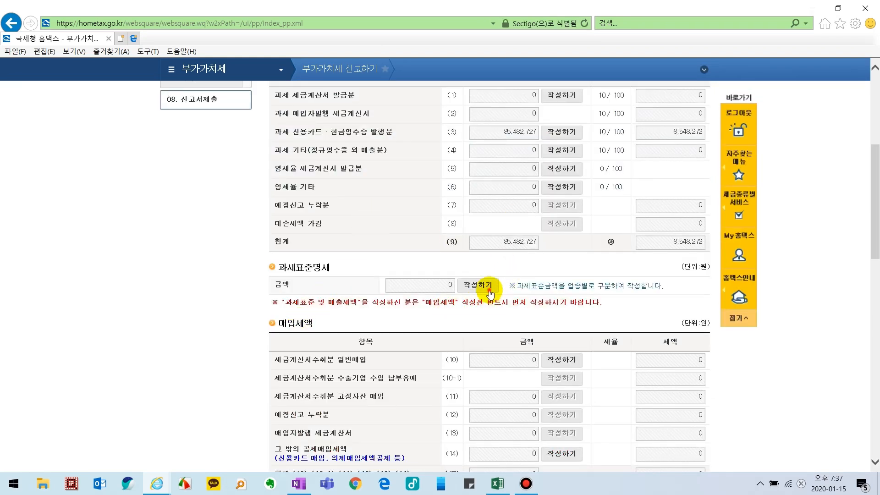
pyautogui.click(474, 290)
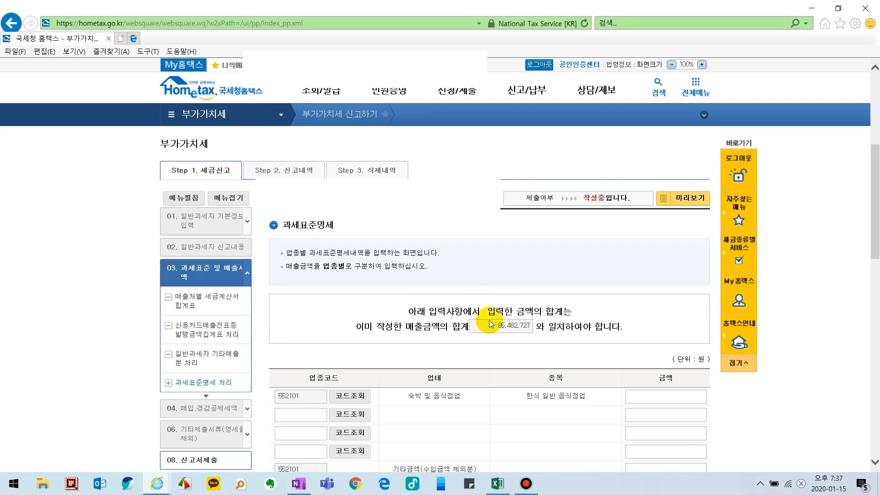
pyautogui.moveTo(498, 327); pyautogui.dragTo(537, 323)
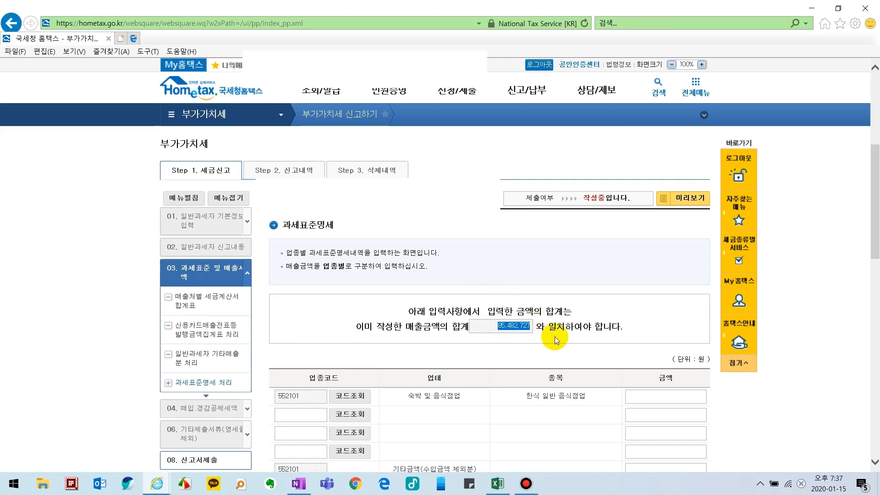
pyautogui.scroll(-4, 699, 381)
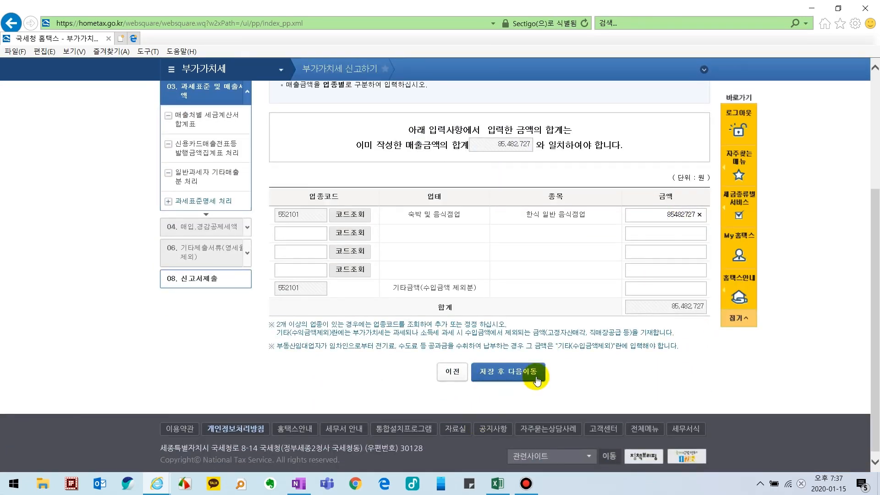
pyautogui.click(516, 380)
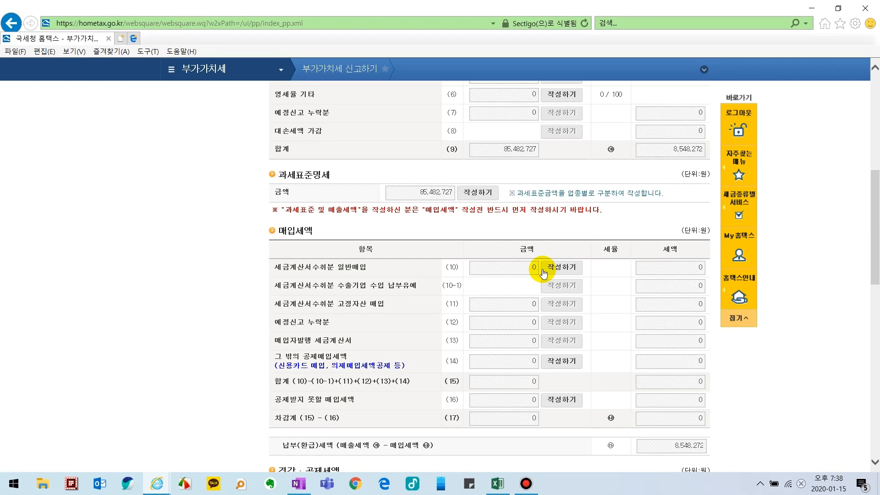
# Step: Open the 세금계산서수취분 일반매입 form, load the electronic tax invoice purchases, and complete the form
pyautogui.tripleClick(373, 268)
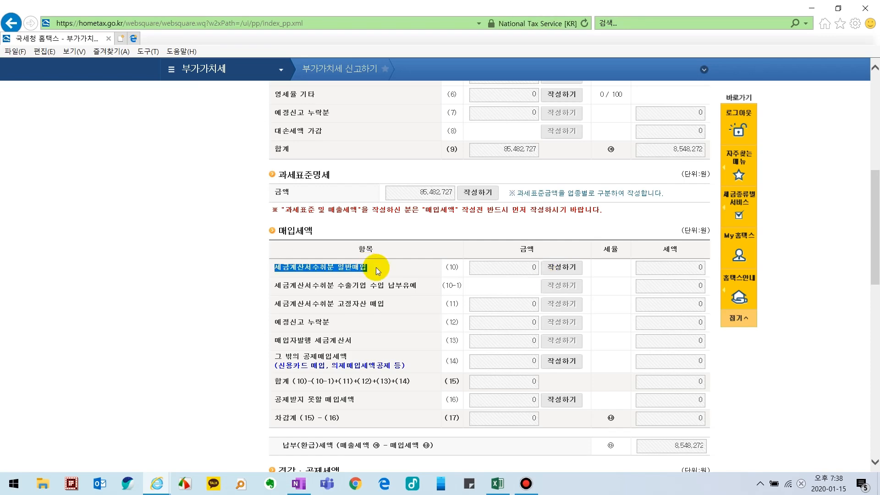
pyautogui.click(556, 271)
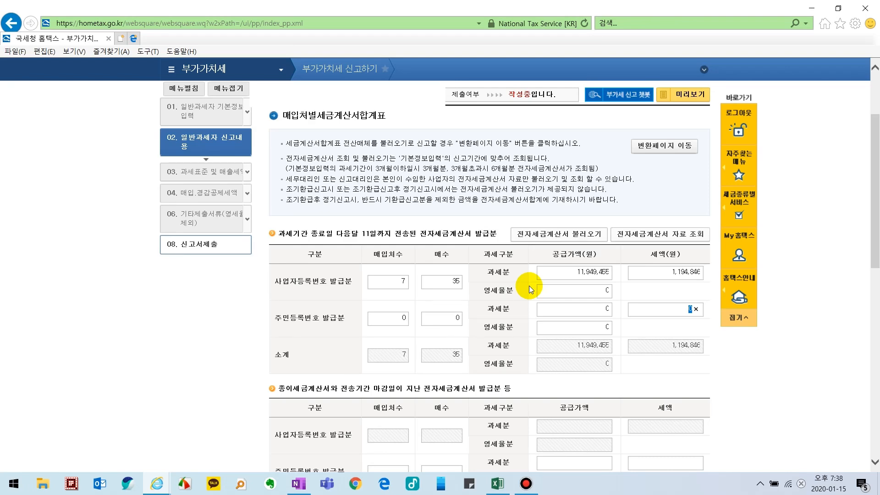
pyautogui.scroll(-15, 529, 285)
pyautogui.click(510, 366)
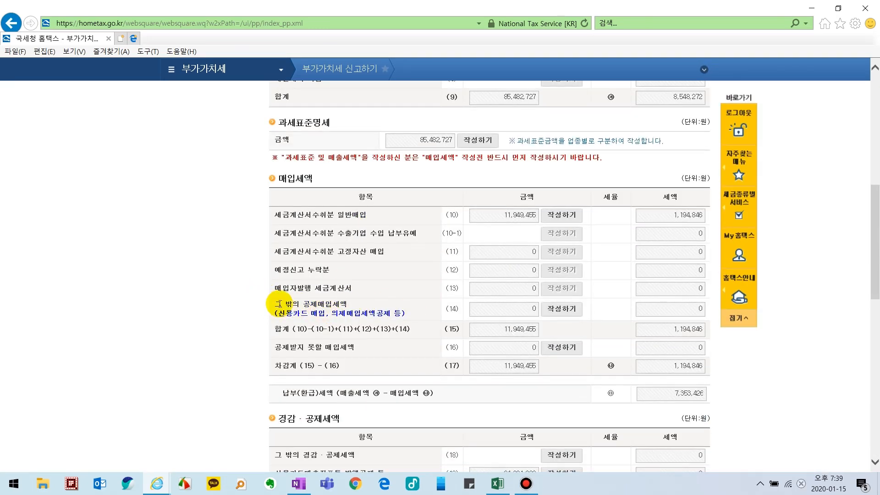
# Step: Open the 그 밖의 공제매입세액 section and start its 신용카드매출전표등 수령명세서 제출분 일반매입 form
pyautogui.moveTo(275, 305); pyautogui.dragTo(544, 303)
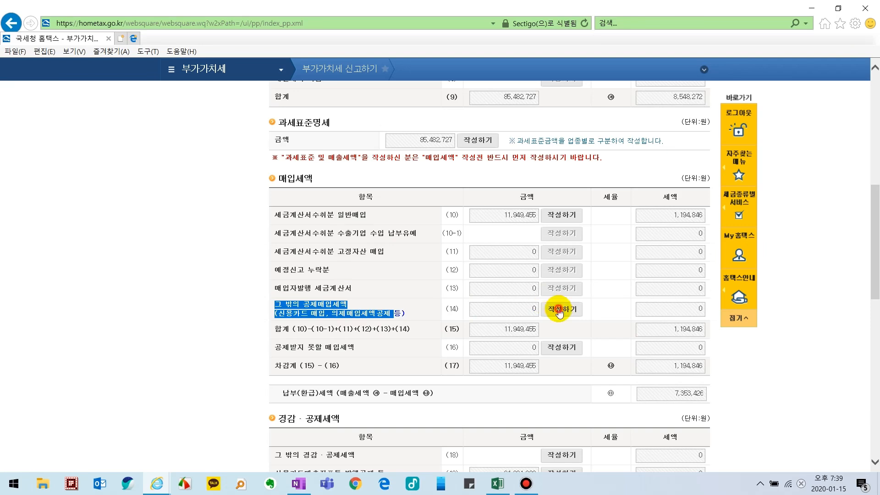
pyautogui.click(557, 308)
pyautogui.moveTo(282, 136); pyautogui.dragTo(441, 135)
pyautogui.click(506, 137)
pyautogui.press('Return')
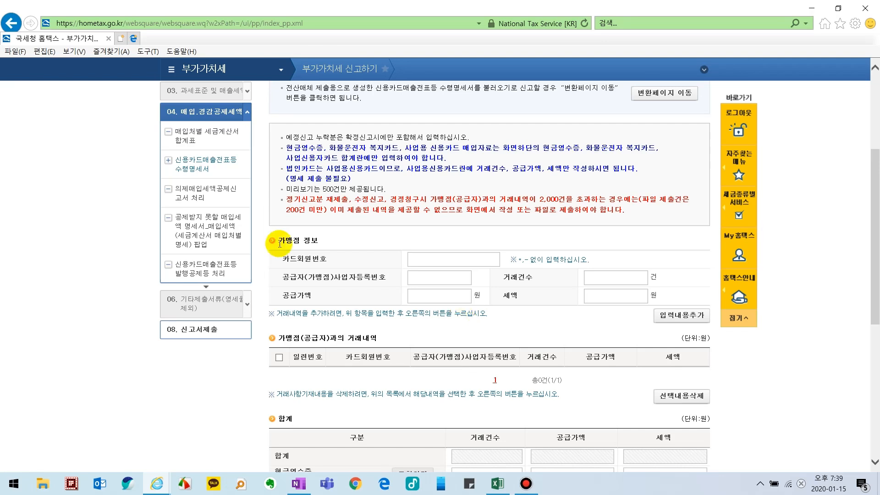
# Step: Open the purchase totals query for 사업용신용카드 from the form's 합계 table
pyautogui.moveTo(277, 241); pyautogui.dragTo(315, 247)
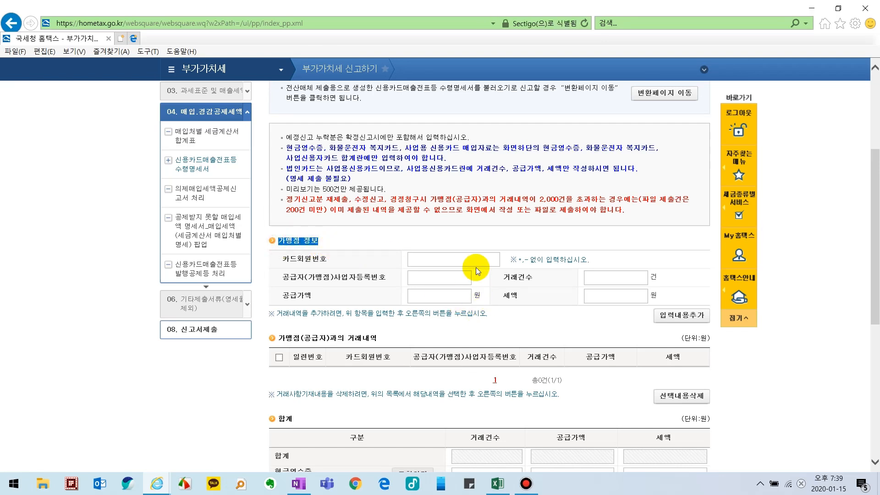
pyautogui.click(452, 262)
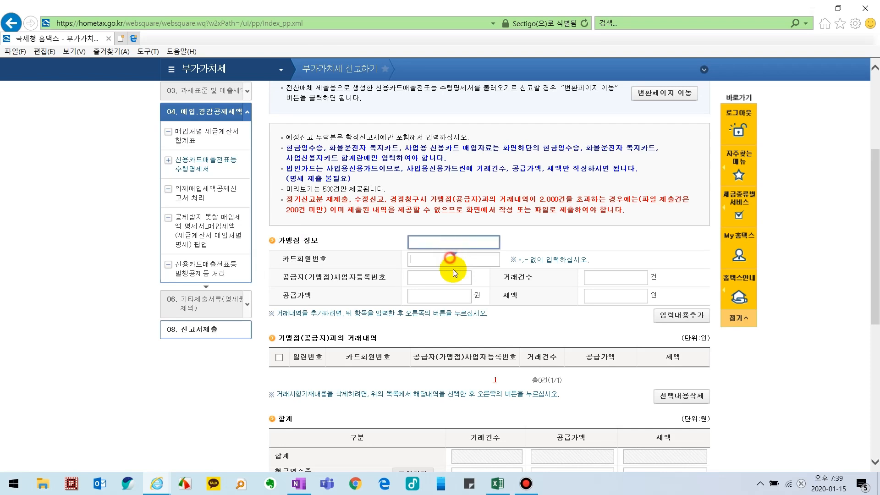
pyautogui.click(611, 295)
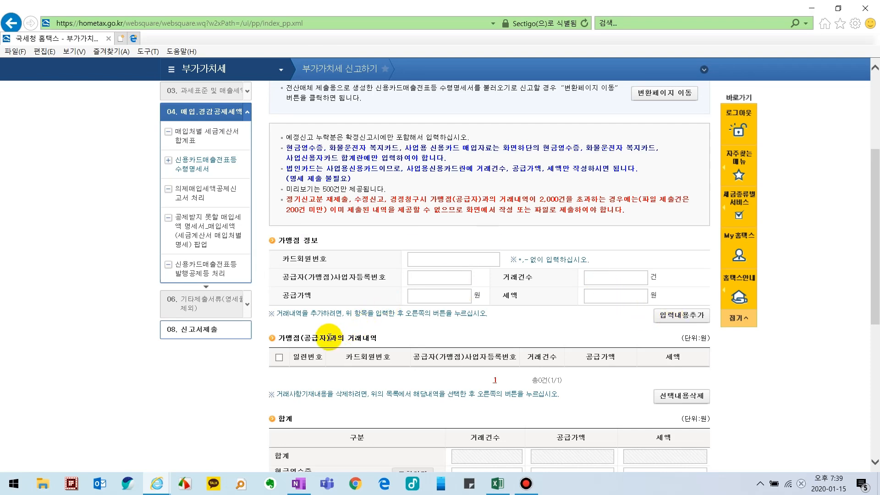
pyautogui.scroll(-4, 397, 322)
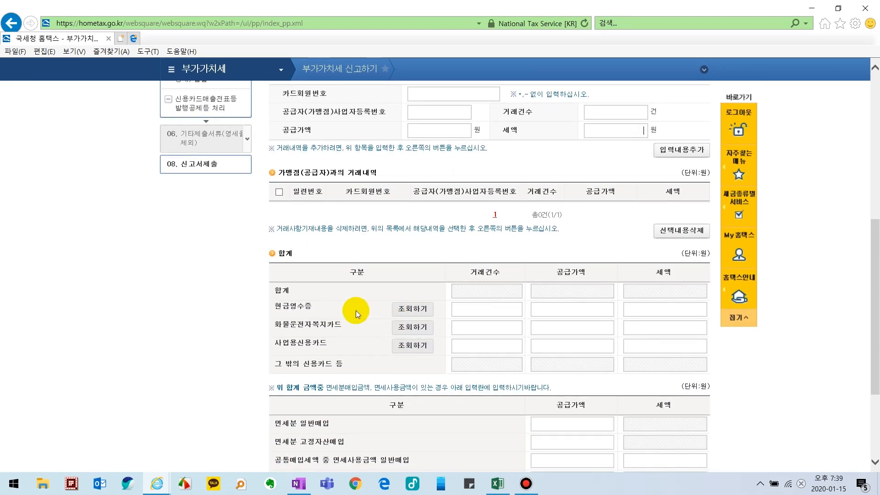
pyautogui.moveTo(270, 342); pyautogui.dragTo(337, 344)
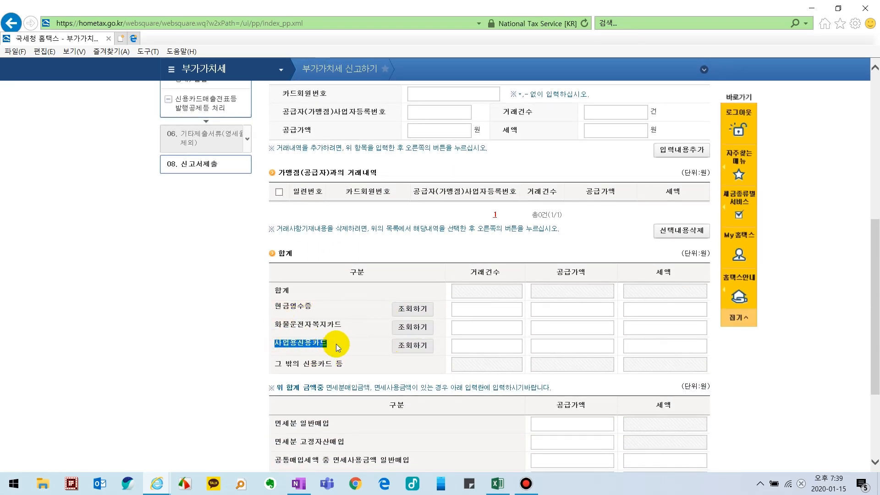
pyautogui.click(358, 354)
pyautogui.click(409, 346)
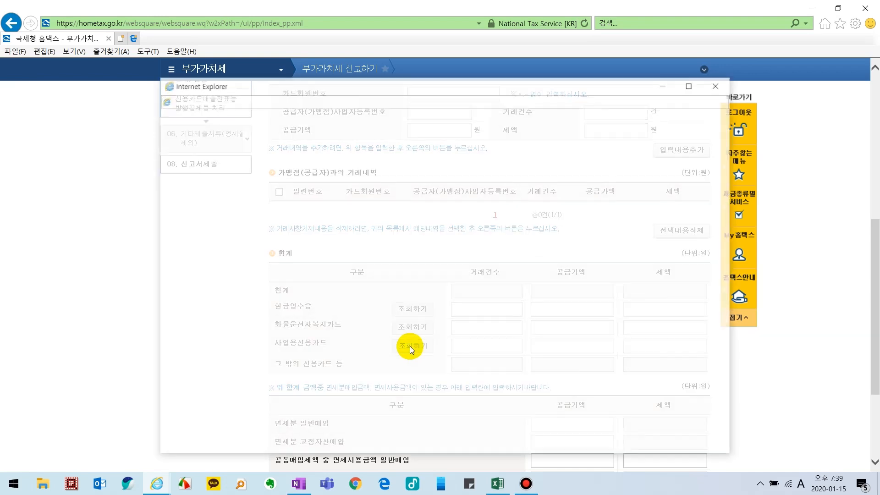
# Step: Examine the 2019 business credit card purchase totals, especially 공제대상금액 in the 하반기 합계 row
pyautogui.moveTo(235, 231); pyautogui.dragTo(280, 237)
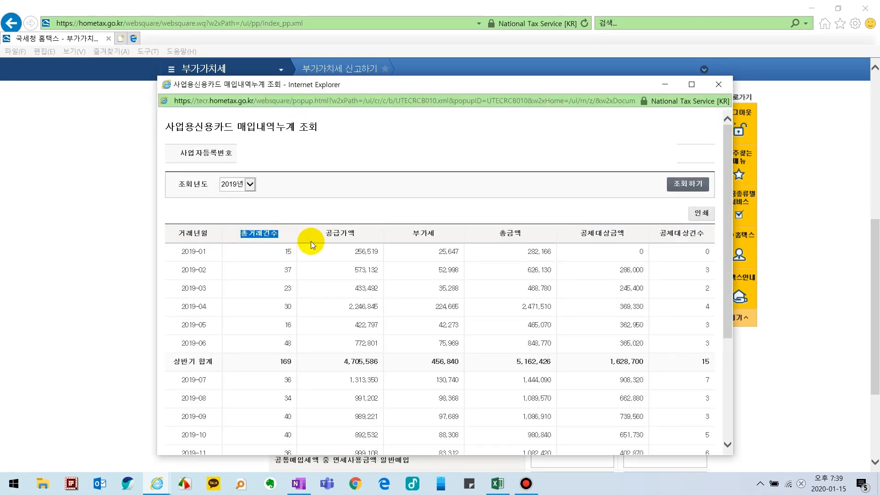
pyautogui.click(321, 235)
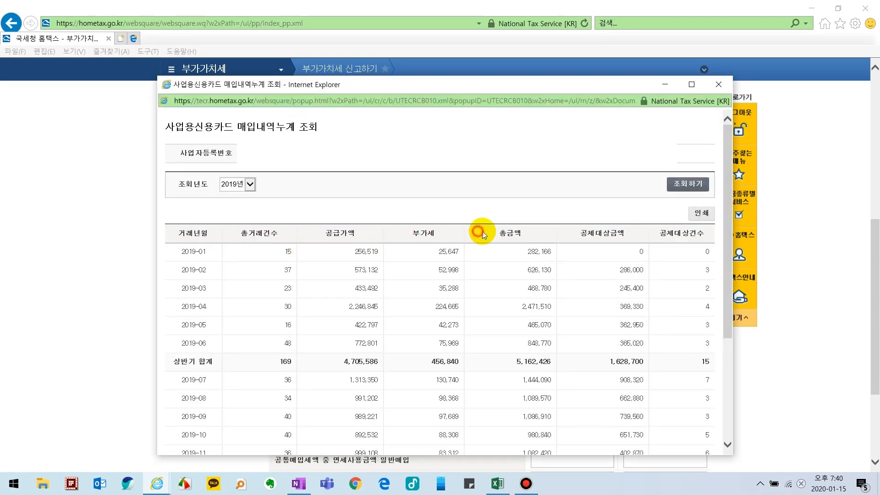
pyautogui.moveTo(483, 235); pyautogui.dragTo(645, 236)
pyautogui.scroll(-3, 440, 252)
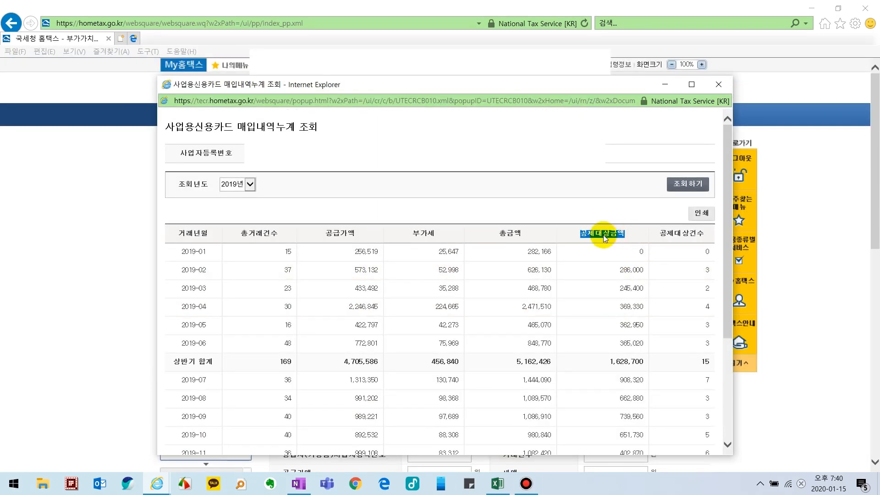
pyautogui.click(595, 250)
pyautogui.moveTo(591, 236); pyautogui.dragTo(620, 235)
pyautogui.scroll(-2, 623, 294)
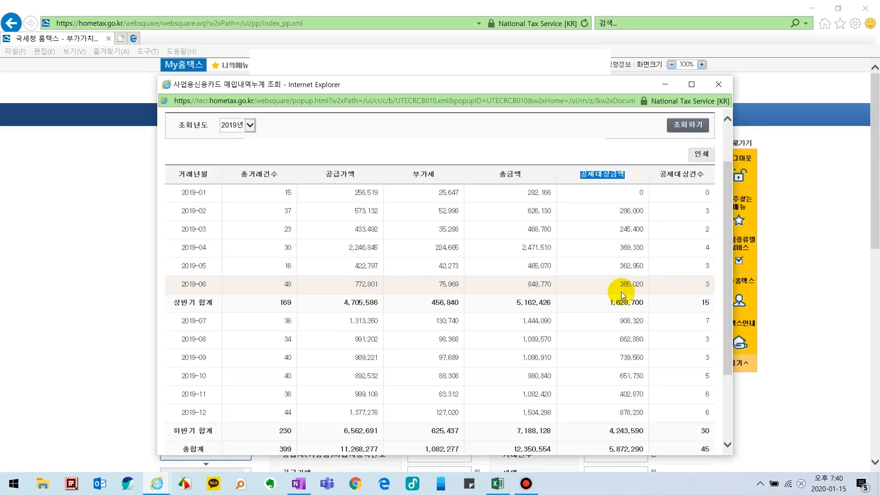
pyautogui.scroll(-2, 624, 296)
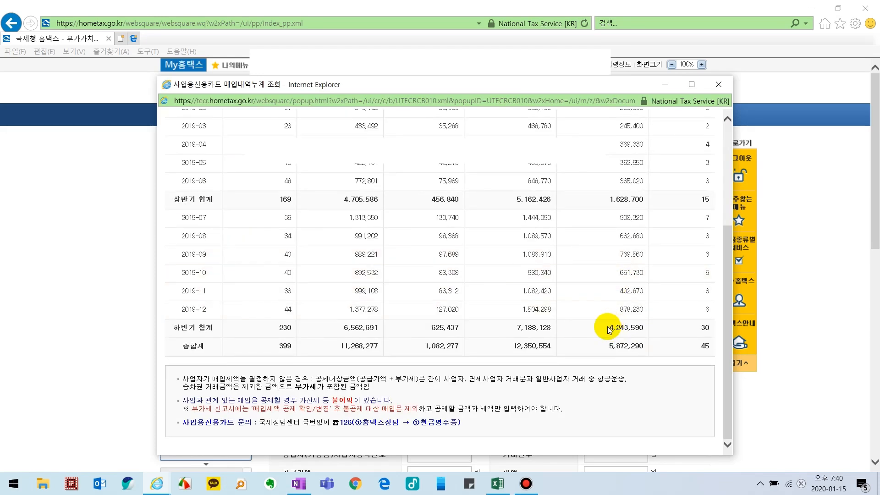
pyautogui.doubleClick(610, 329)
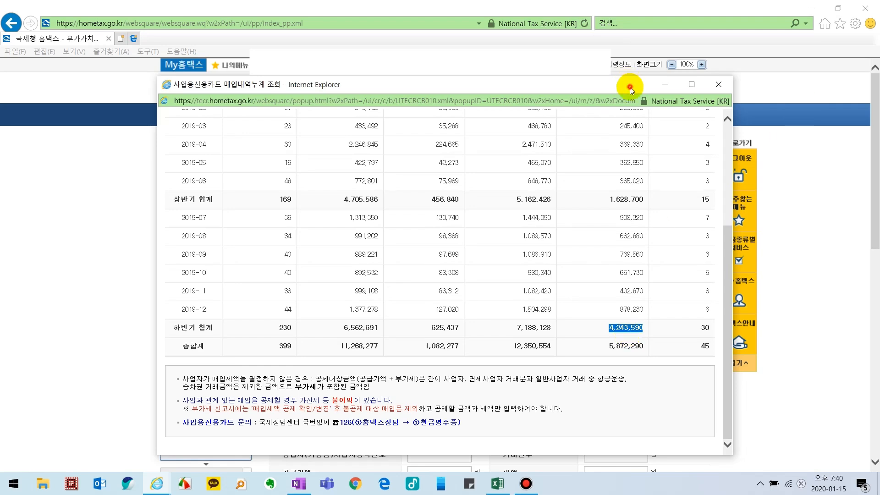
# Step: With the purchase totals placed beside the form, enter 3,857,809 as 공급가액 and 385,781 as 세액 for 사업용신용카드
pyautogui.moveTo(631, 89); pyautogui.dragTo(299, 222)
pyautogui.scroll(-5, 531, 232)
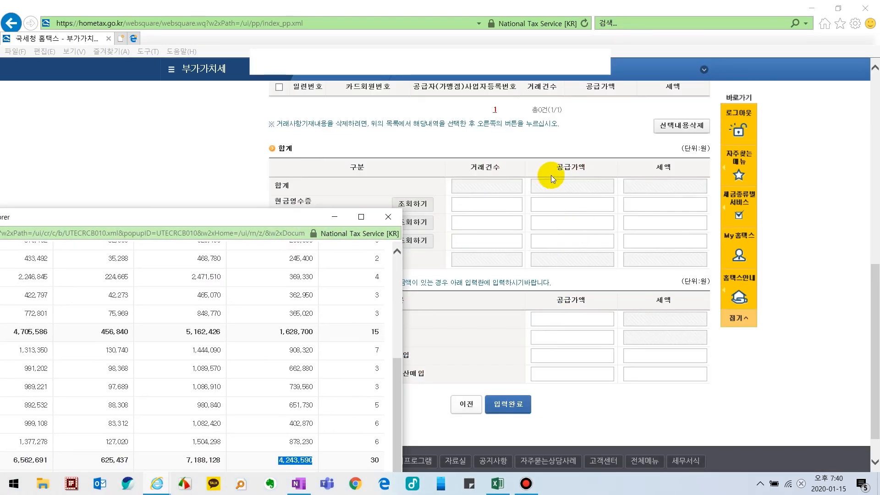
pyautogui.moveTo(555, 168); pyautogui.dragTo(594, 167)
pyautogui.moveTo(656, 168); pyautogui.dragTo(677, 168)
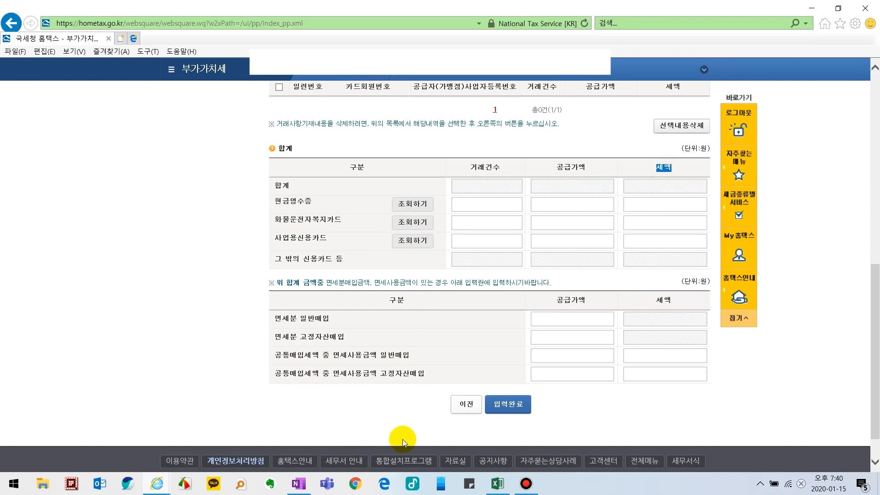
pyautogui.hotkey('alt', 'Tab')
pyautogui.scroll(-2, 324, 415)
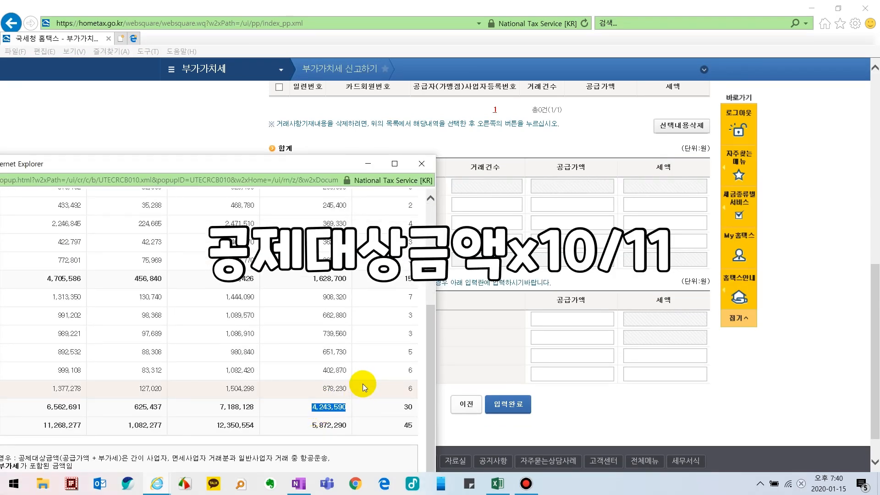
pyautogui.click(566, 239)
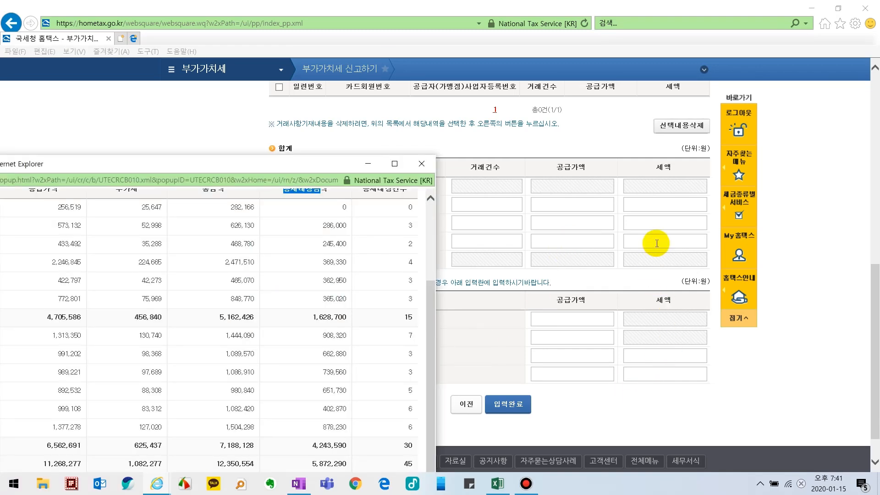
pyautogui.click(656, 243)
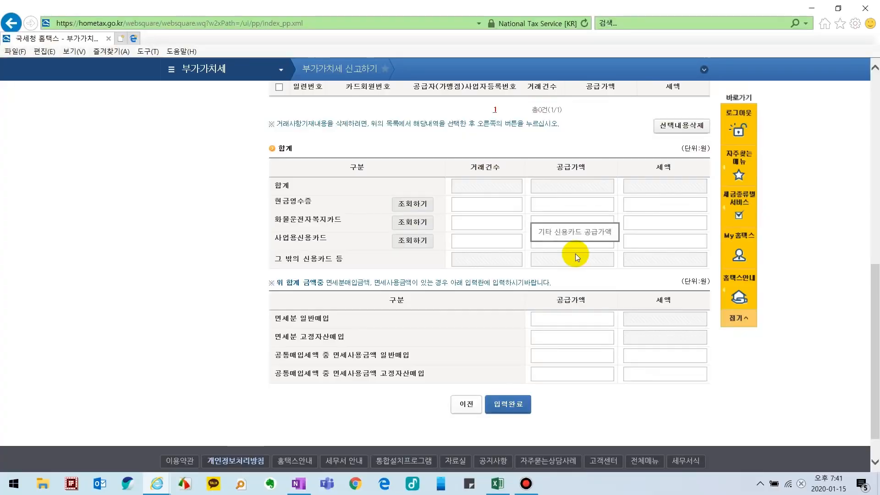
pyautogui.write('85')
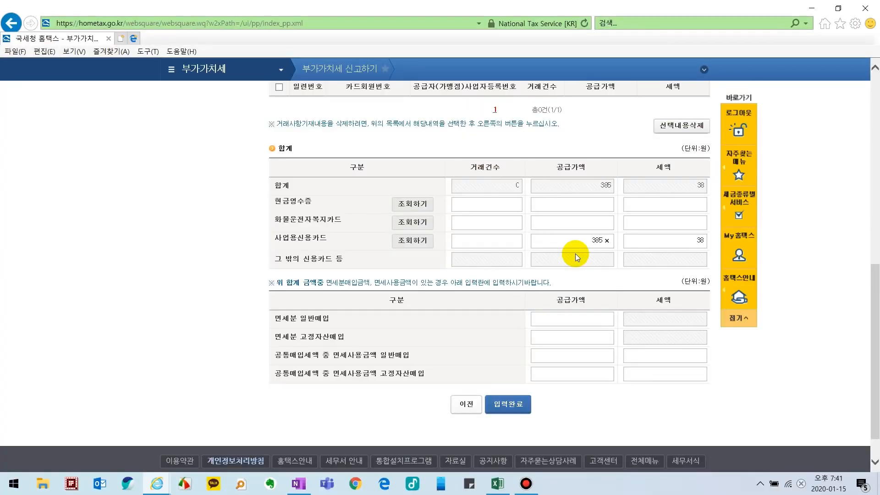
pyautogui.write('7,809')
pyautogui.hotkey('alt', 'Tab')
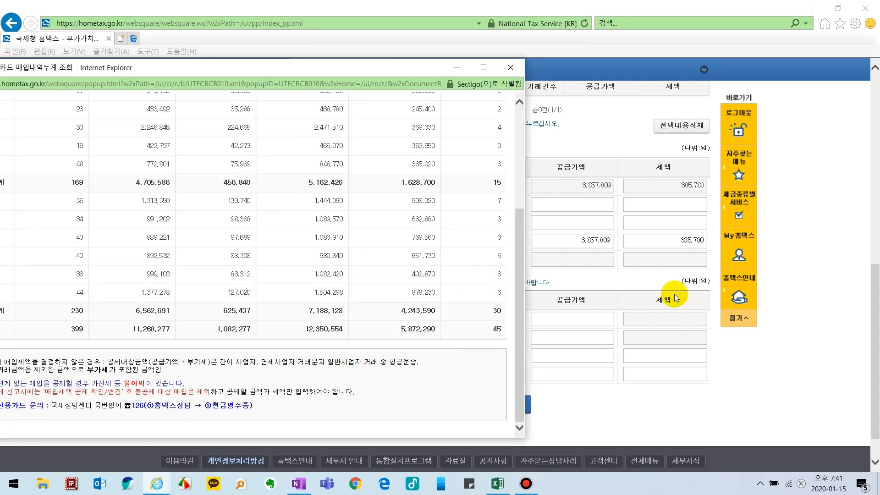
pyautogui.click(694, 244)
# Step: Enter the second-half deductible transaction count, 30, as 거래건수 for 사업용신용카드
pyautogui.click(493, 243)
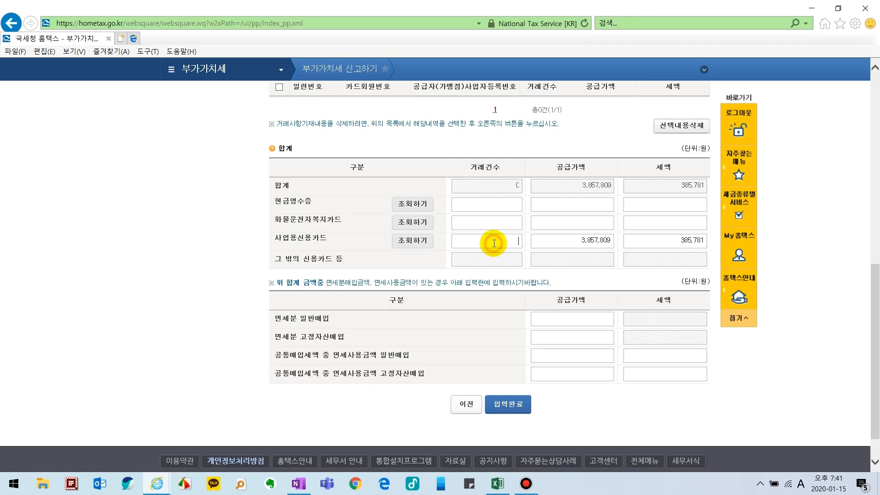
pyautogui.hotkey('alt', 'Tab')
pyautogui.hotkey('alt', 'Tab')
pyautogui.write('76')
# Step: Query the 2019 현금영수증 purchase totals and examine the supply value, tax and transaction count for 하반기 합계
pyautogui.click(409, 204)
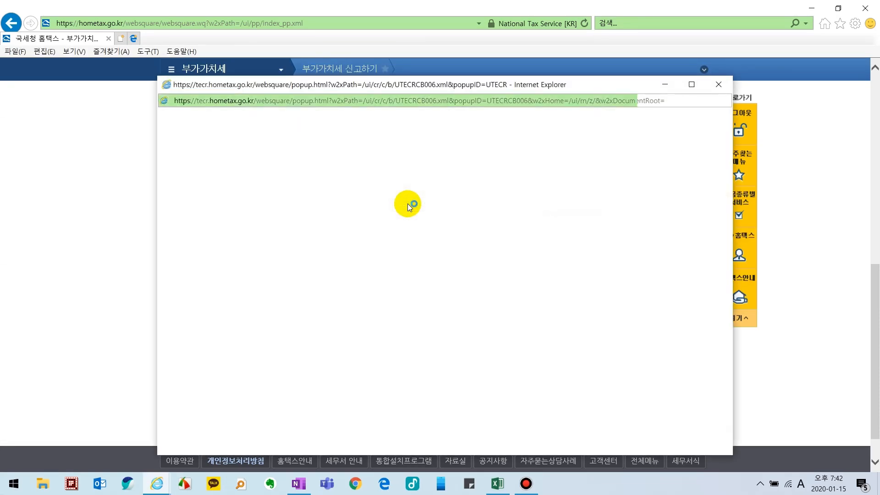
pyautogui.scroll(-4, 373, 269)
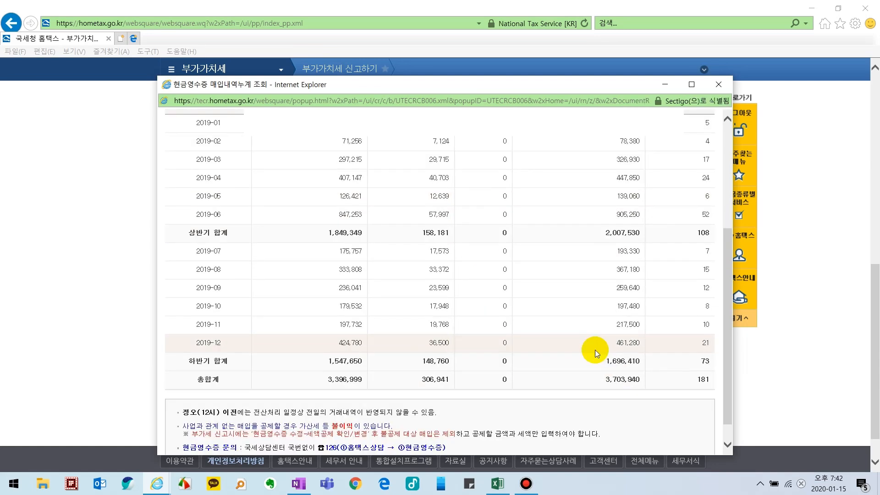
pyautogui.moveTo(597, 361); pyautogui.dragTo(641, 361)
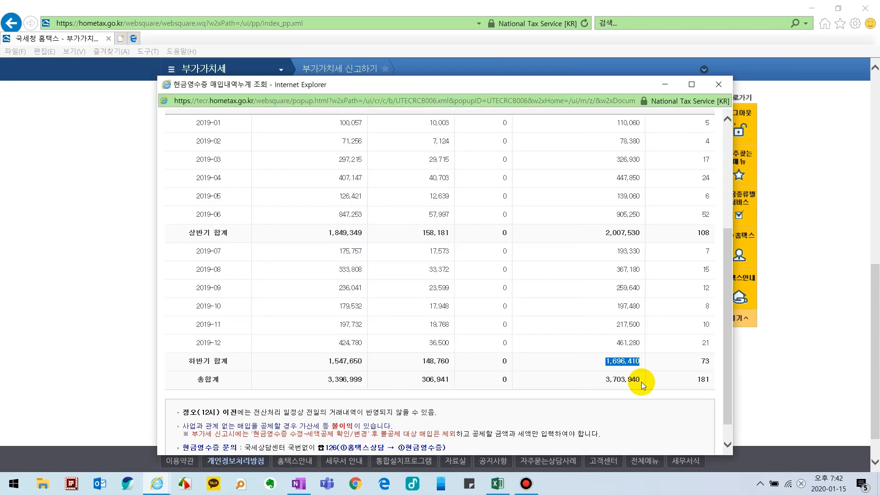
pyautogui.scroll(2, 372, 277)
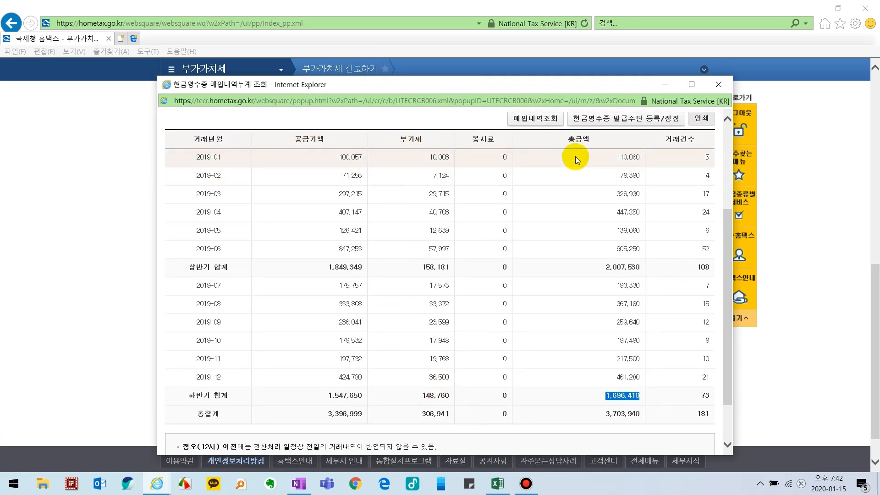
pyautogui.doubleClick(339, 395)
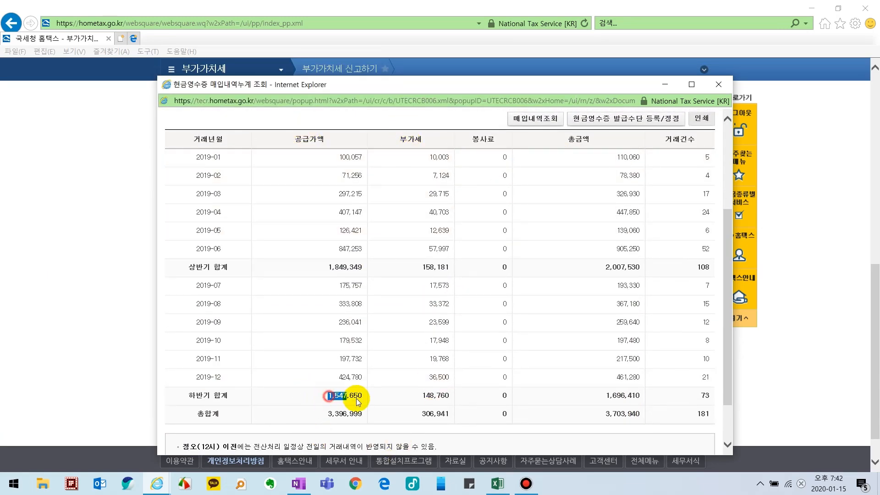
# Step: Enter 73 transactions, 1,547,650 as 공급가액 and 154,765 as 세액 for 현금영수증, and complete the form
pyautogui.click(657, 89)
pyautogui.scroll(5, 373, 359)
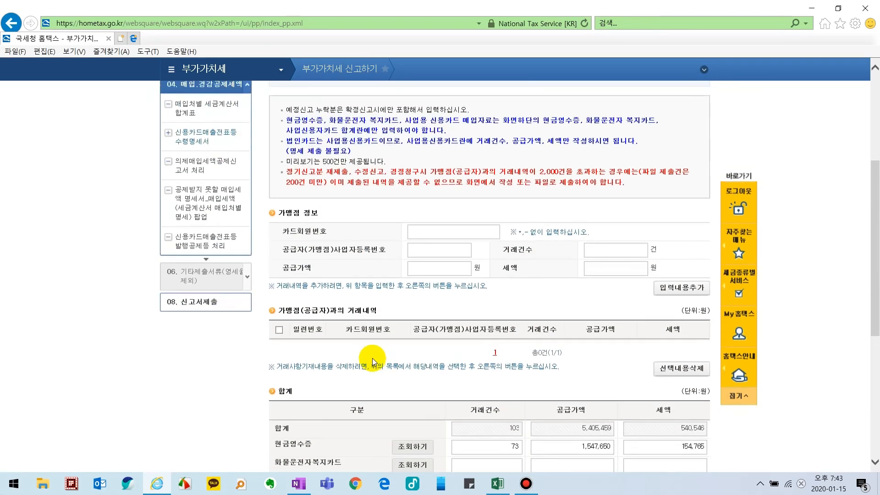
pyautogui.scroll(-5, 372, 359)
pyautogui.click(508, 363)
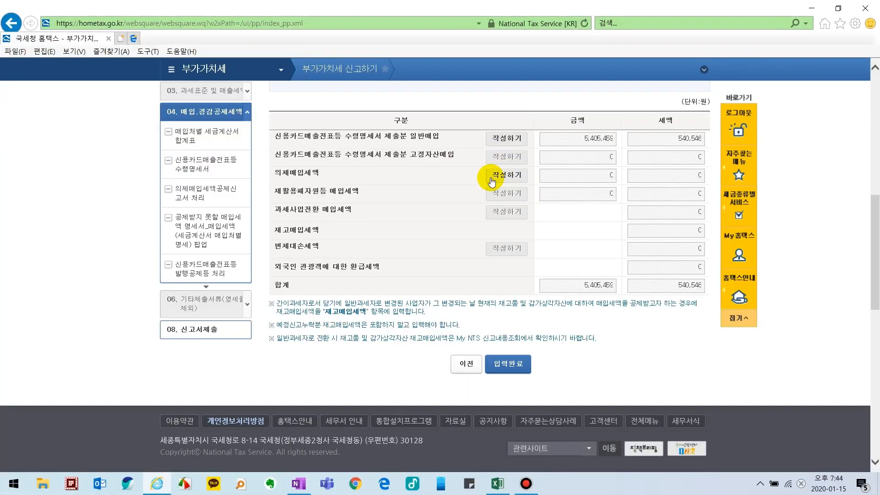
# Step: Open the 의제매입세액 form and review its 면세농수산물등 매입가액 합계 section
pyautogui.click(506, 175)
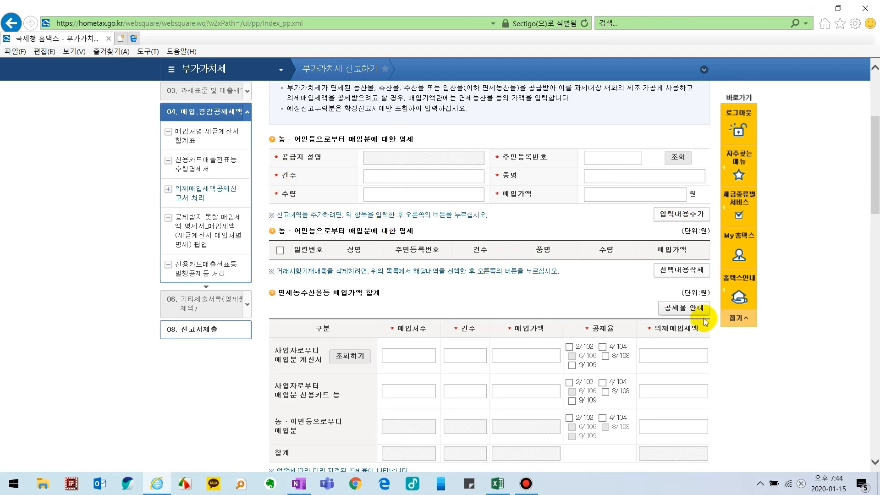
pyautogui.scroll(-4, 548, 232)
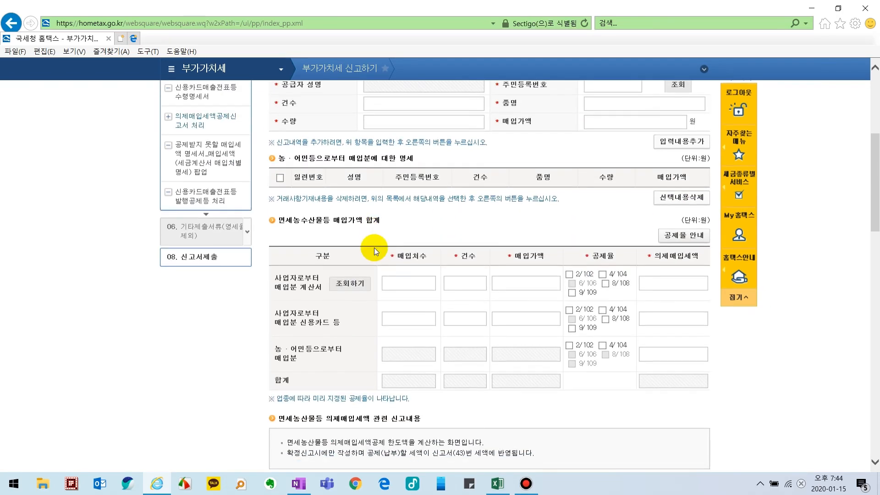
pyautogui.scroll(3, 518, 257)
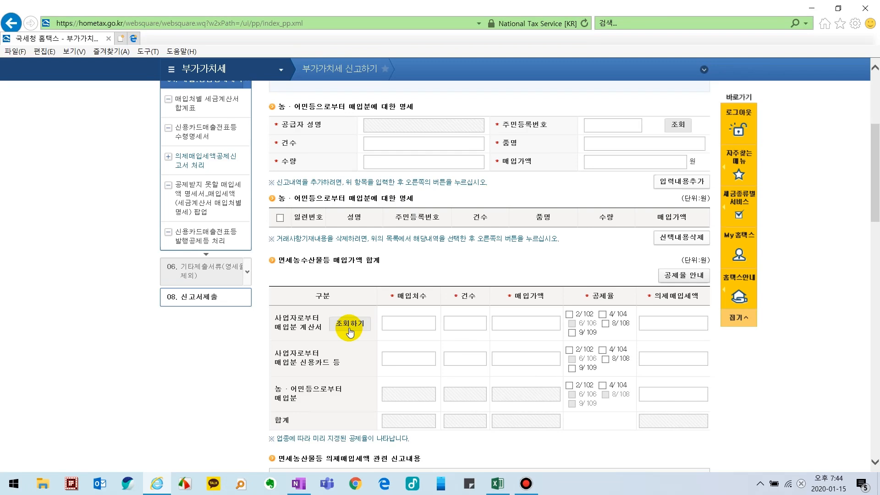
# Step: Query the electronic invoice purchase totals and fill 사업자로부터 매입분 계산서 with 7 suppliers, 28 invoices and 25,721,167 at the 9/109 deduction rate
pyautogui.click(350, 331)
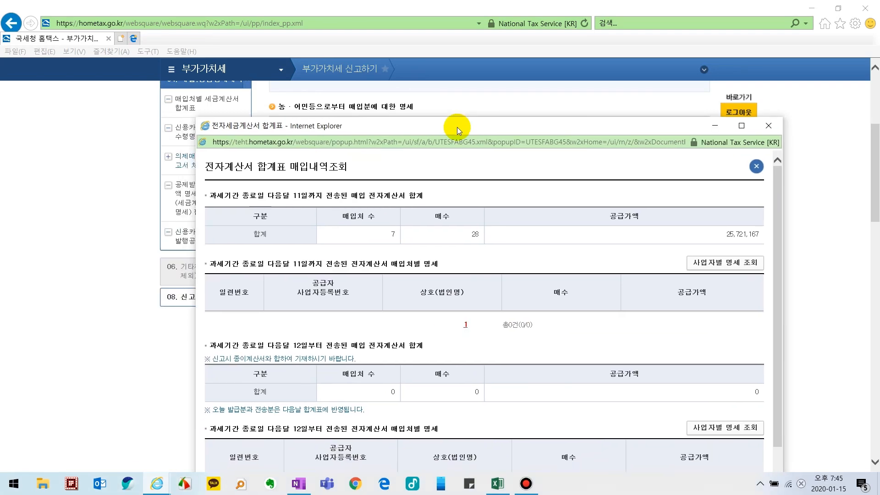
pyautogui.moveTo(457, 128); pyautogui.dragTo(431, 438)
pyautogui.scroll(-2, 604, 197)
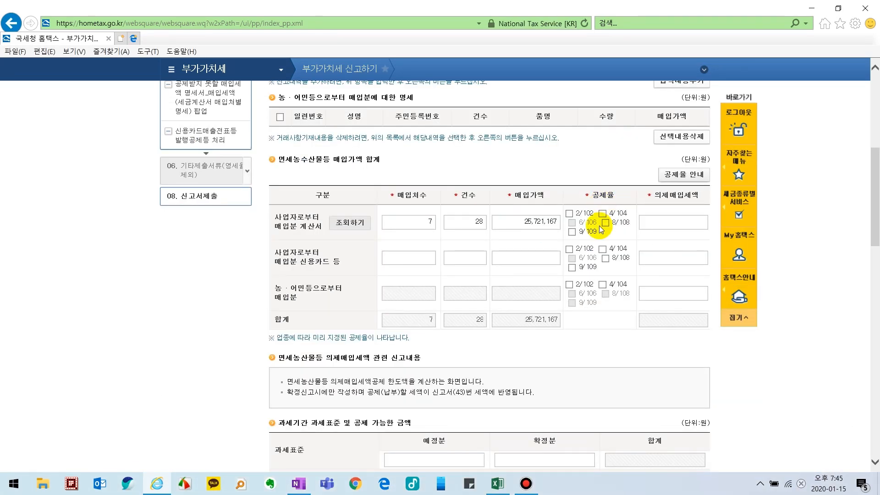
pyautogui.click(573, 232)
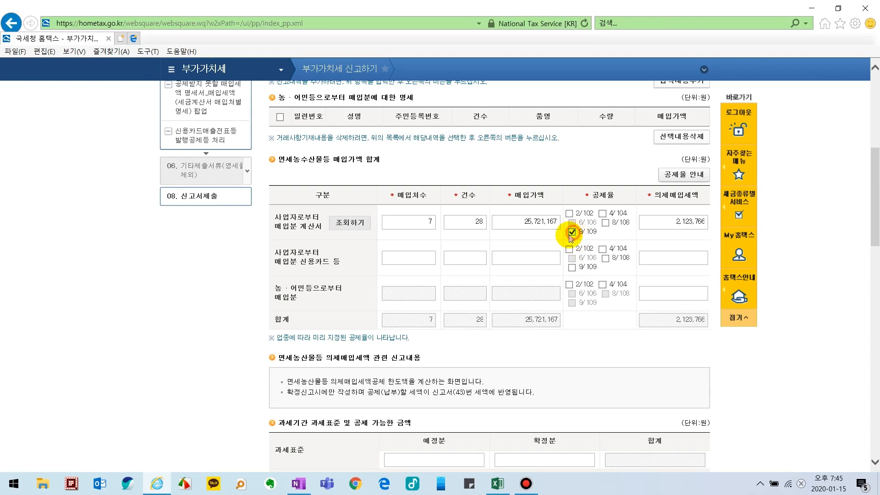
pyautogui.click(659, 221)
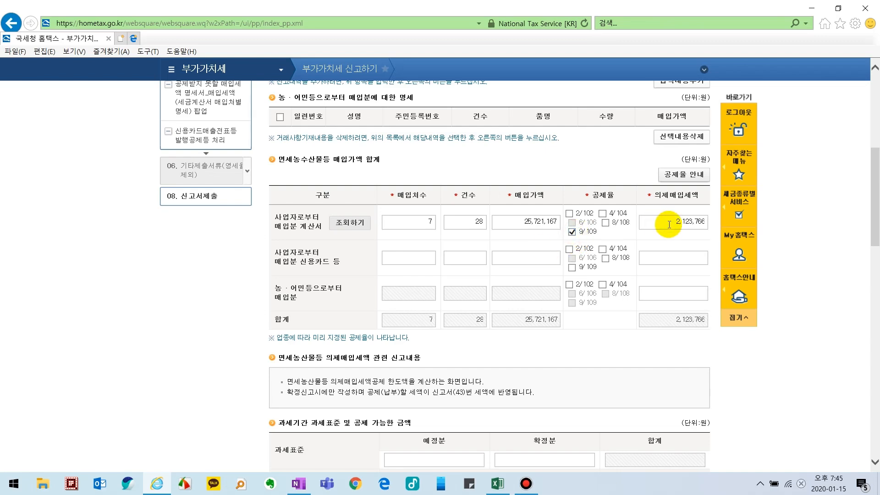
pyautogui.click(678, 253)
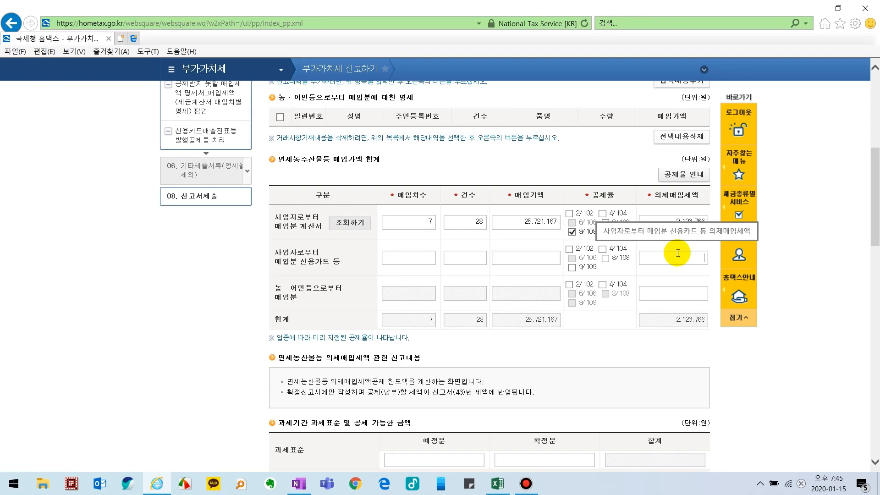
pyautogui.click(409, 253)
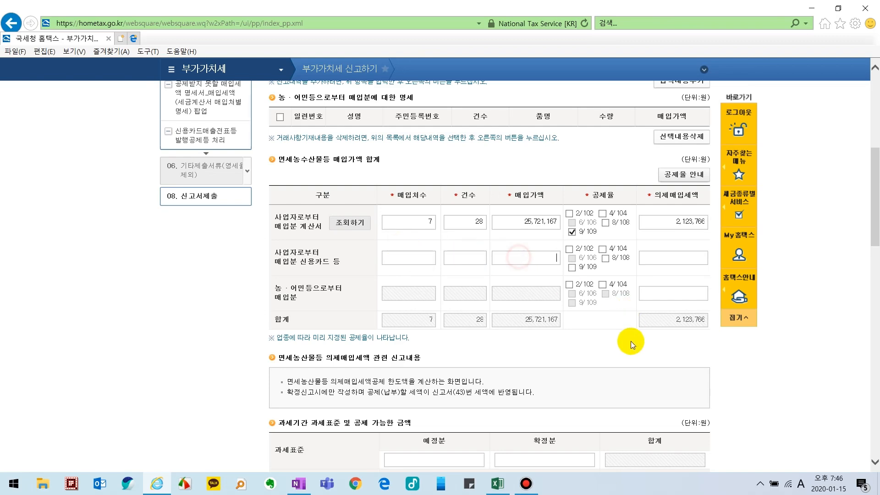
# Step: Enter 85,482,727 as the 확정분 과세표준 under 과세기간 과세표준 및 공제 가능한 금액
pyautogui.scroll(-4, 592, 344)
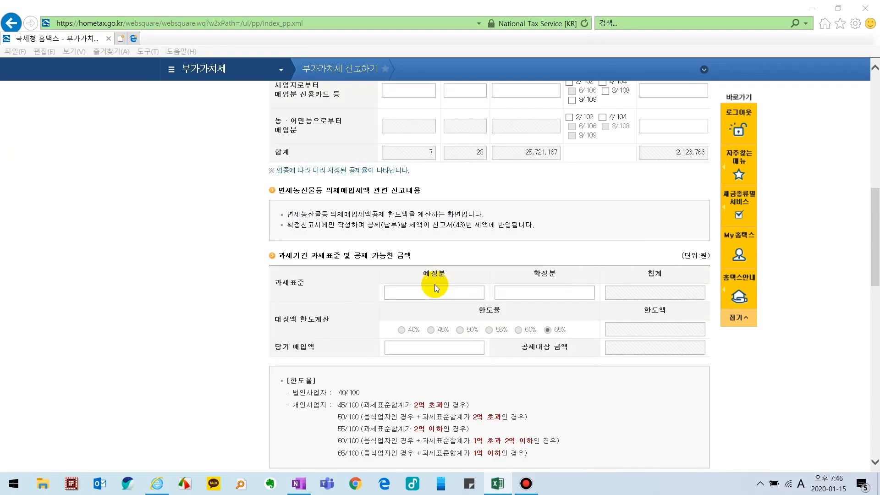
pyautogui.click(511, 294)
pyautogui.hotkey('alt', 'Tab')
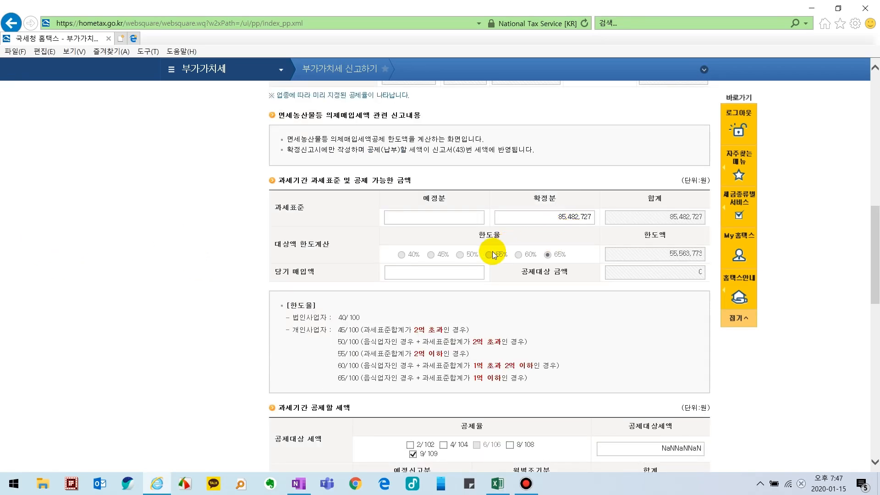
# Step: Copy the invoice 매입가액 from the 면세농수산물등 table and enter it, 25,721,167, as 당기 매입액
pyautogui.scroll(4, 529, 205)
pyautogui.click(528, 192)
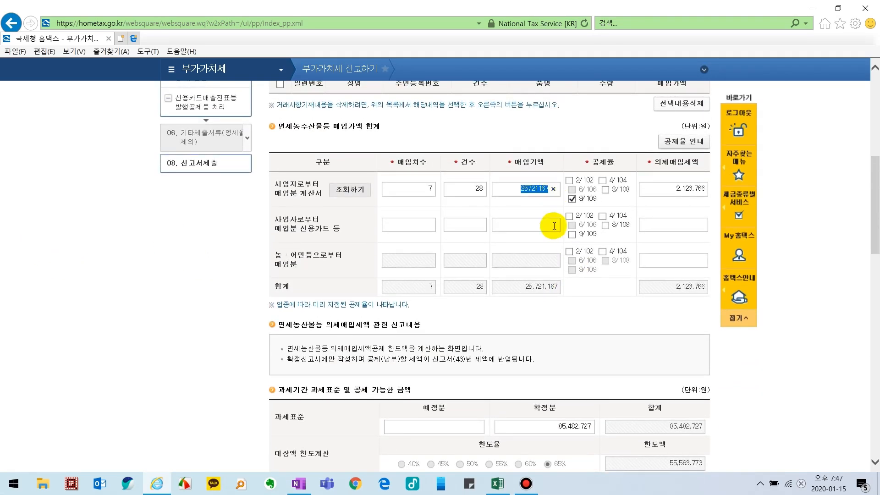
pyautogui.scroll(-2, 505, 399)
pyautogui.click(461, 389)
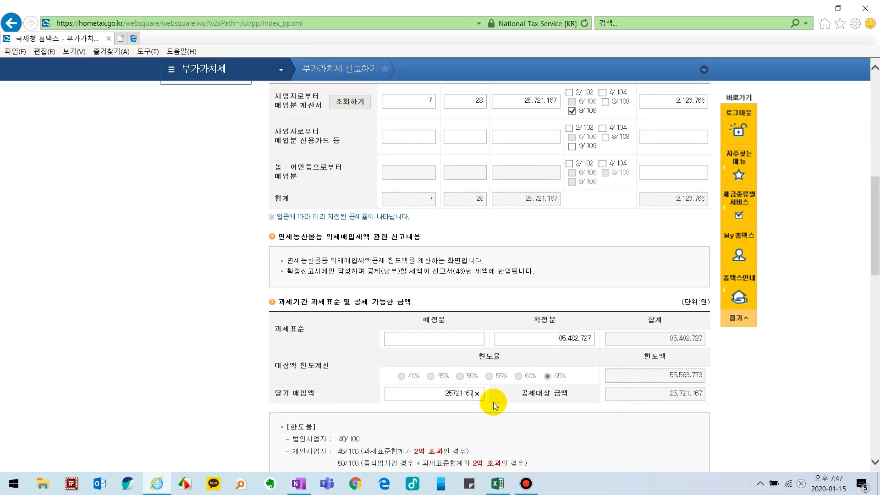
pyautogui.click(544, 430)
# Step: Review the 과세기간 공제할 세액 section, then complete the 의제매입세액 form and the 그 밖의 공제매입세액 summary
pyautogui.scroll(-5, 605, 334)
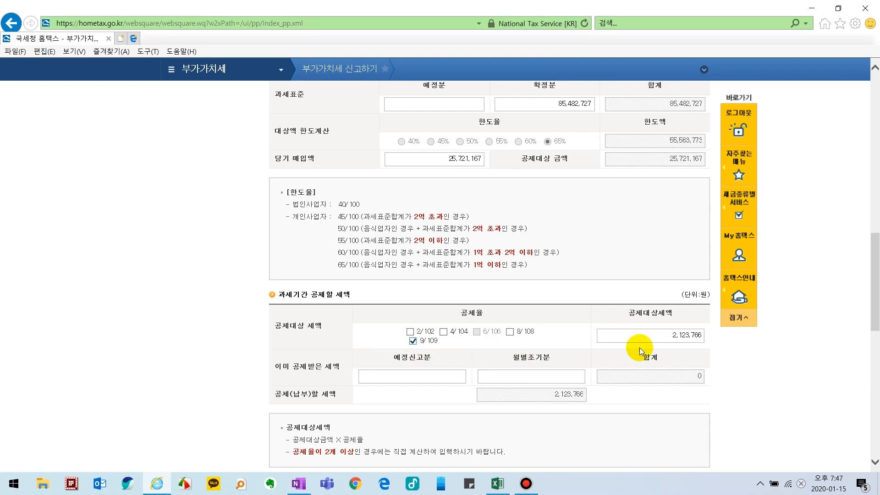
pyautogui.scroll(-3, 639, 347)
pyautogui.moveTo(650, 171); pyautogui.dragTo(691, 171)
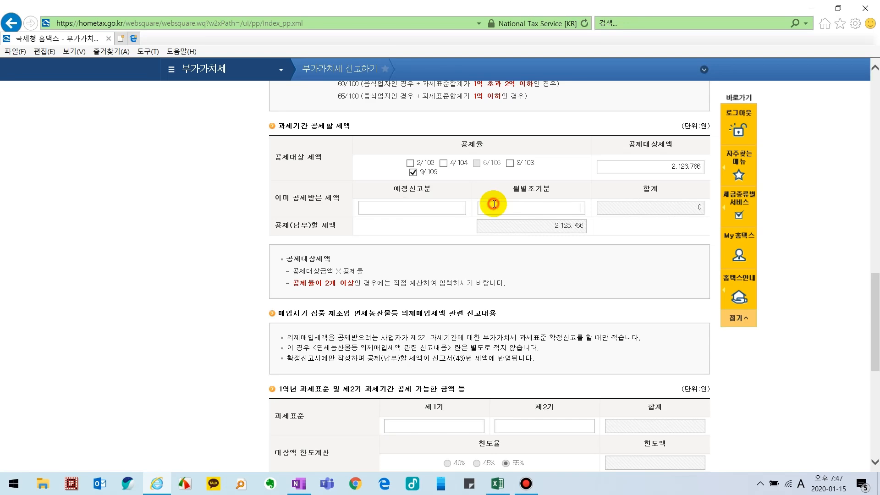
pyautogui.scroll(-3, 508, 247)
pyautogui.scroll(2, 520, 224)
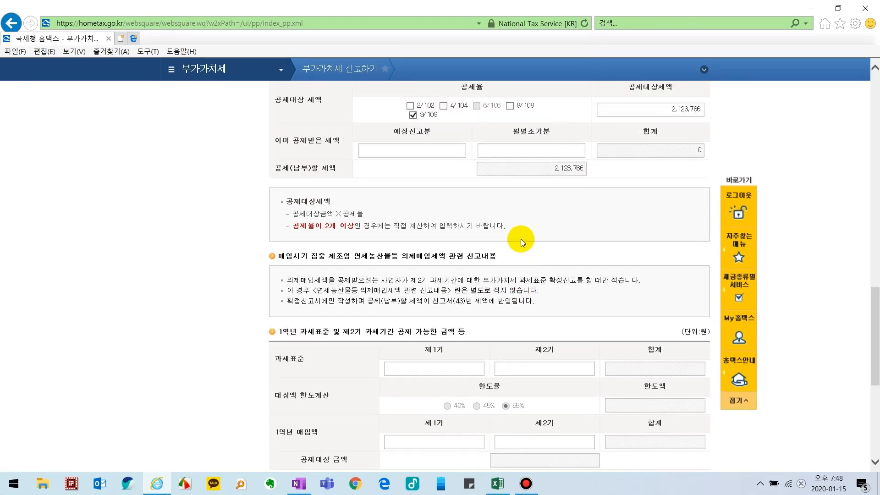
pyautogui.scroll(-5, 521, 238)
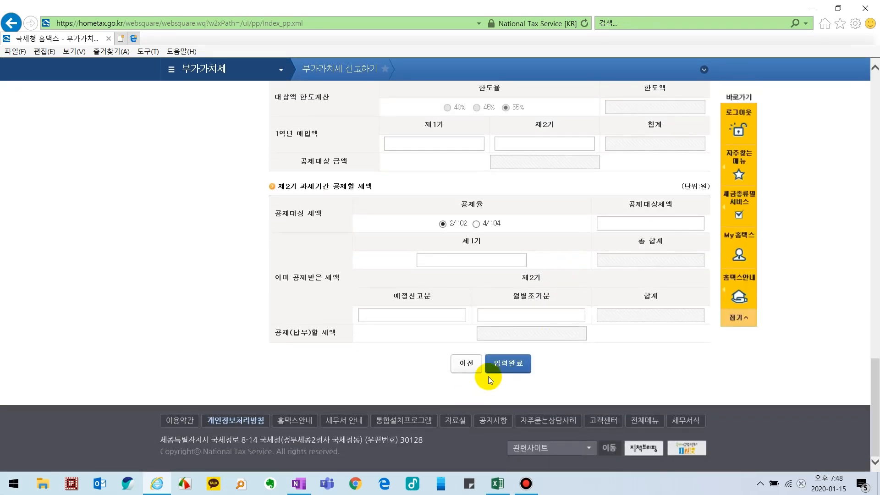
pyautogui.click(521, 371)
pyautogui.click(466, 285)
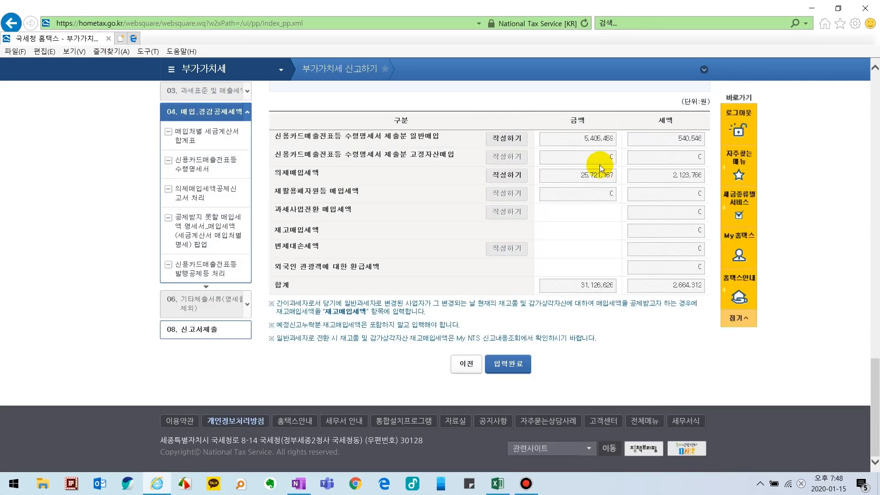
pyautogui.click(508, 368)
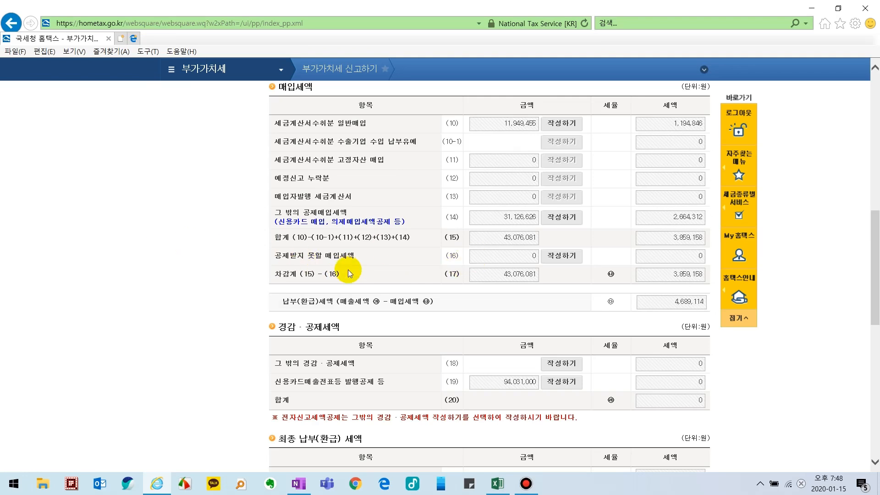
# Step: Open the 공제받지 못할 매입세액 명세서 and choose 사업과 직접 관련없는 지출 as 불공제사유
pyautogui.click(567, 255)
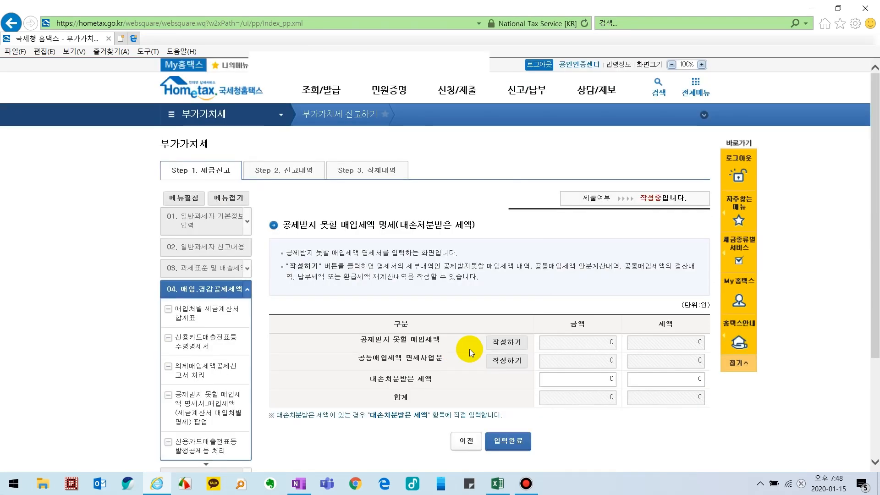
pyautogui.click(500, 343)
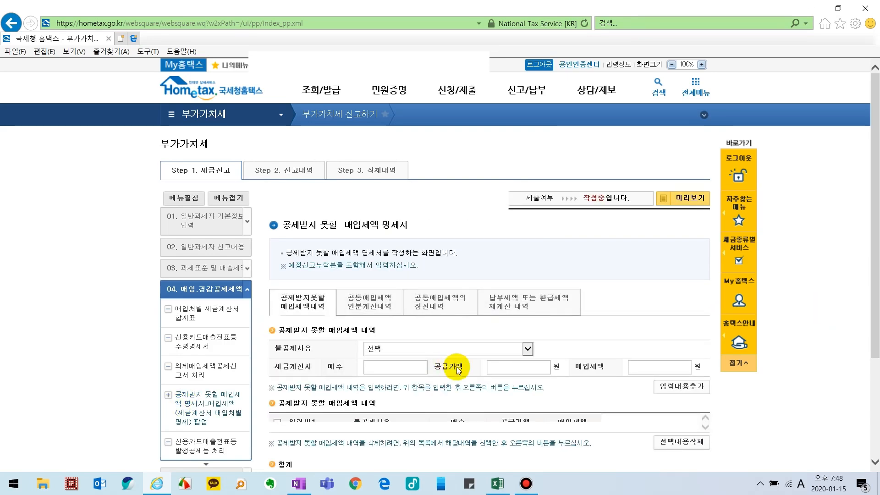
pyautogui.click(526, 350)
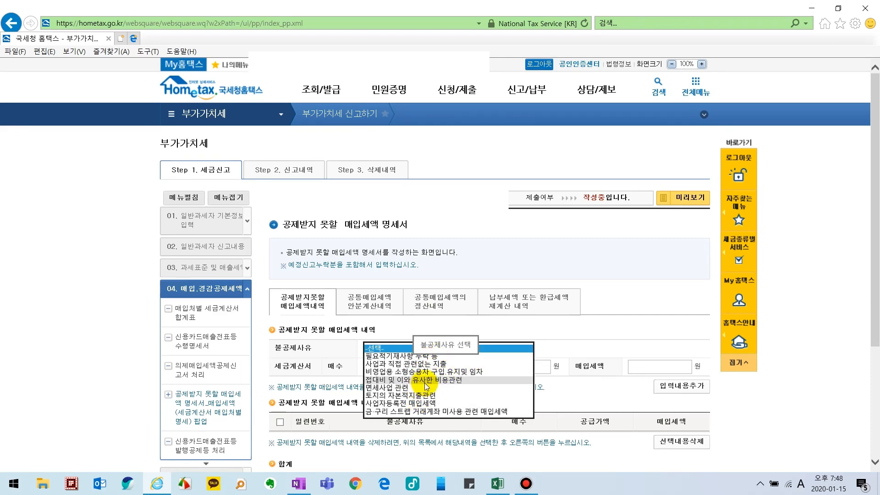
pyautogui.click(431, 364)
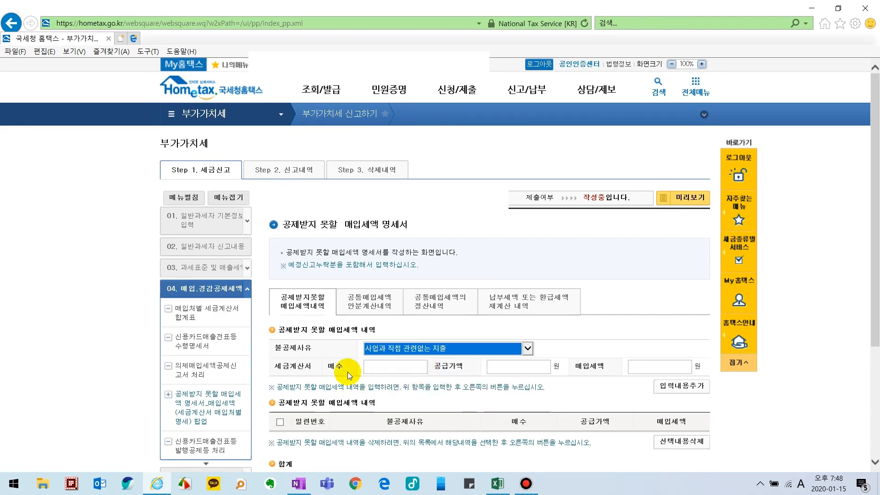
pyautogui.click(367, 367)
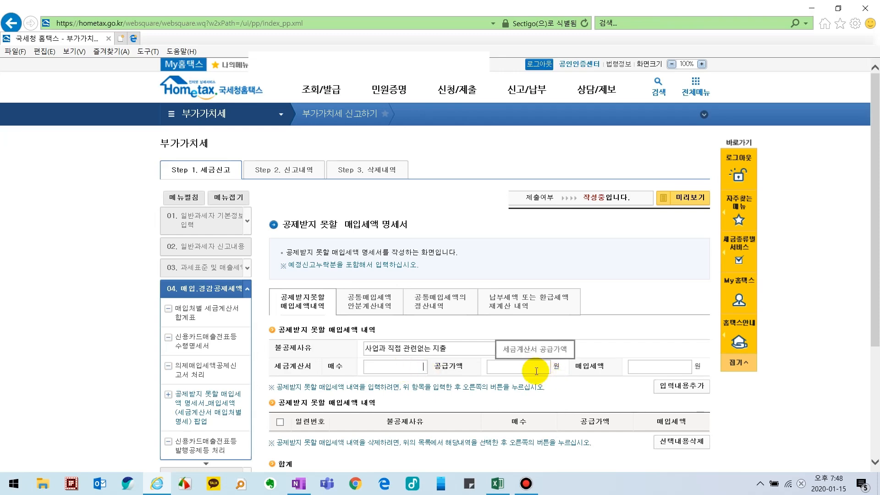
pyautogui.click(671, 366)
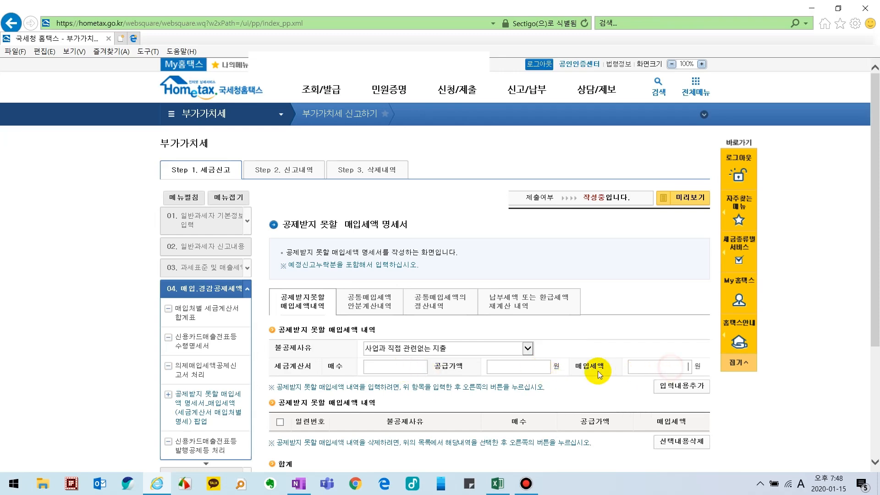
# Step: Move on to the 공통매입세액 안분계산 section and complete the 공제받지 못할 매입세액 form without adding entries
pyautogui.scroll(-8, 687, 382)
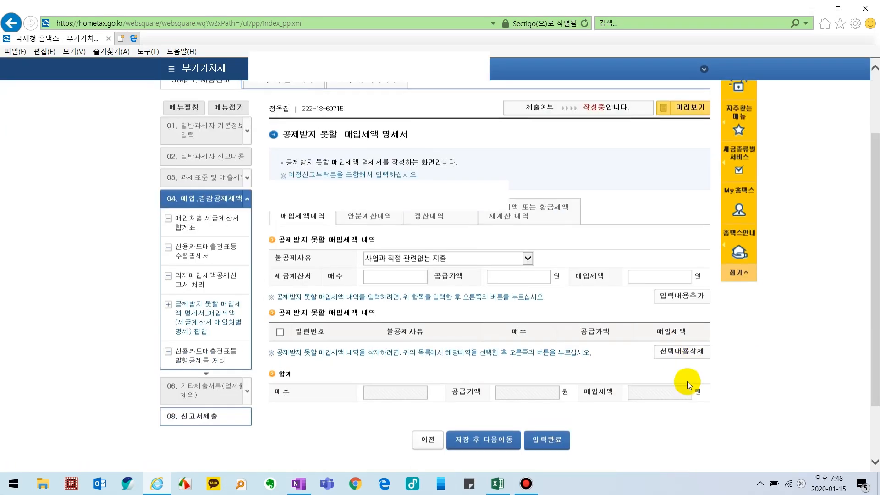
pyautogui.scroll(5, 572, 361)
pyautogui.scroll(-5, 562, 342)
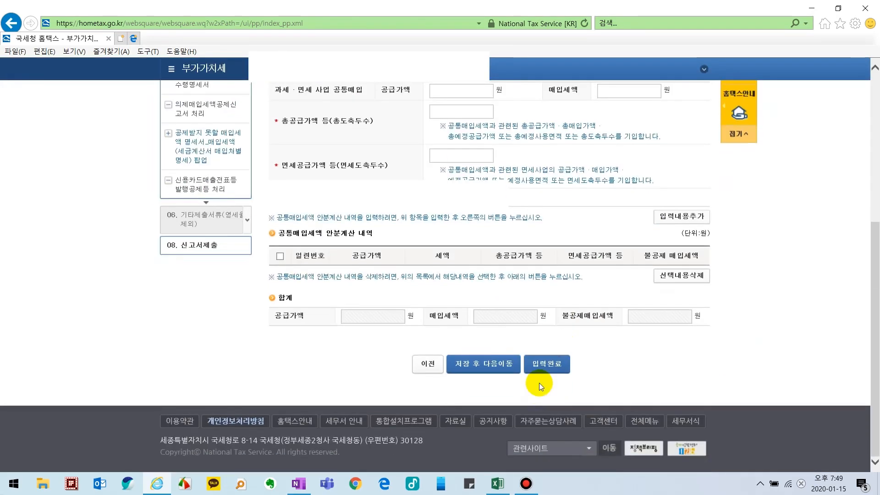
pyautogui.click(552, 372)
# Step: Open the 신용카드매출전표등 발행공제 form under 경감·공제세액 and accept the automatic calculation of its 공제세액
pyautogui.scroll(-2, 319, 301)
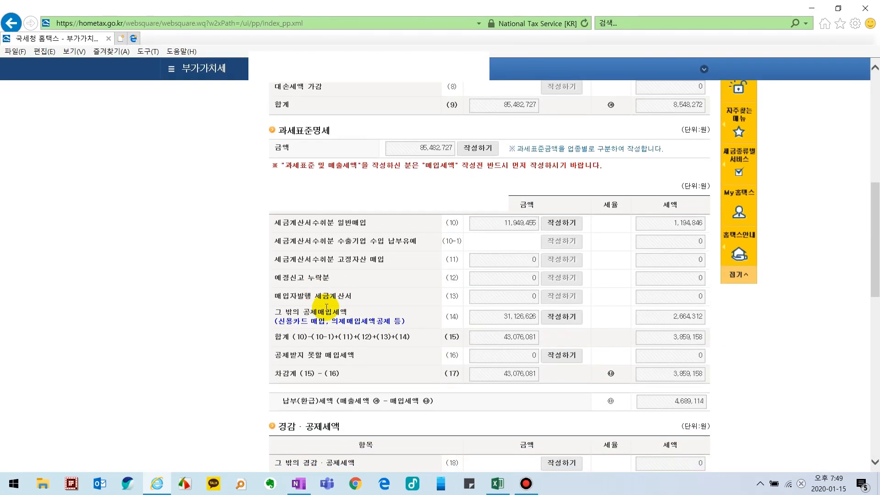
pyautogui.scroll(-1, 402, 296)
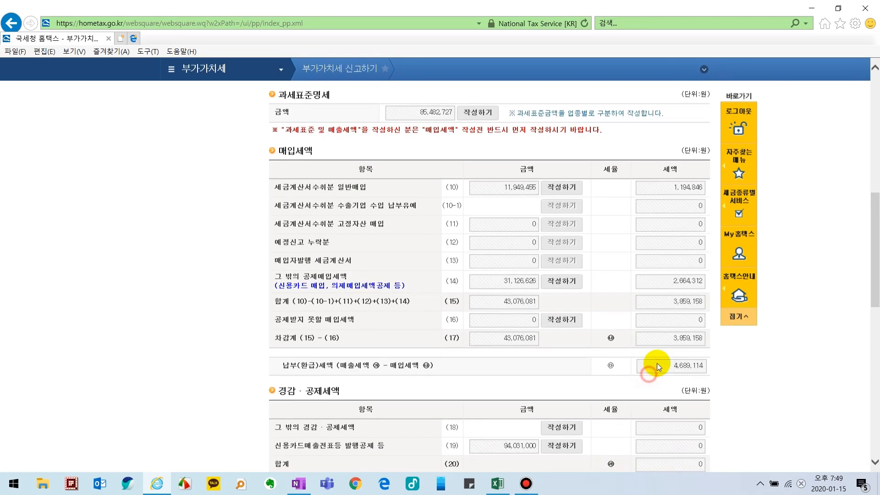
pyautogui.scroll(-2, 567, 406)
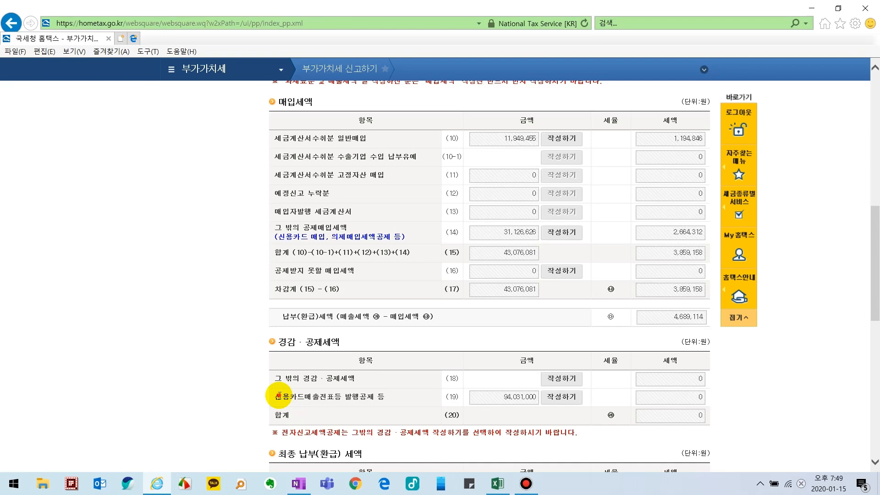
pyautogui.moveTo(276, 397); pyautogui.dragTo(384, 392)
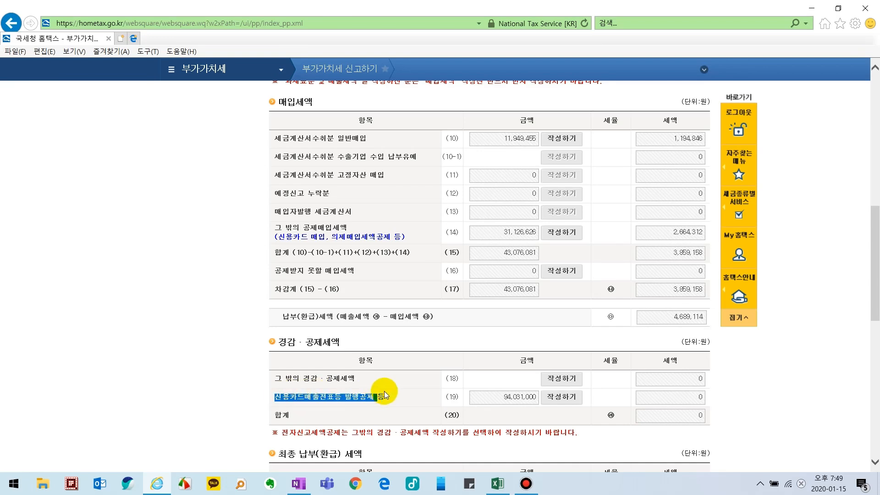
pyautogui.click(398, 405)
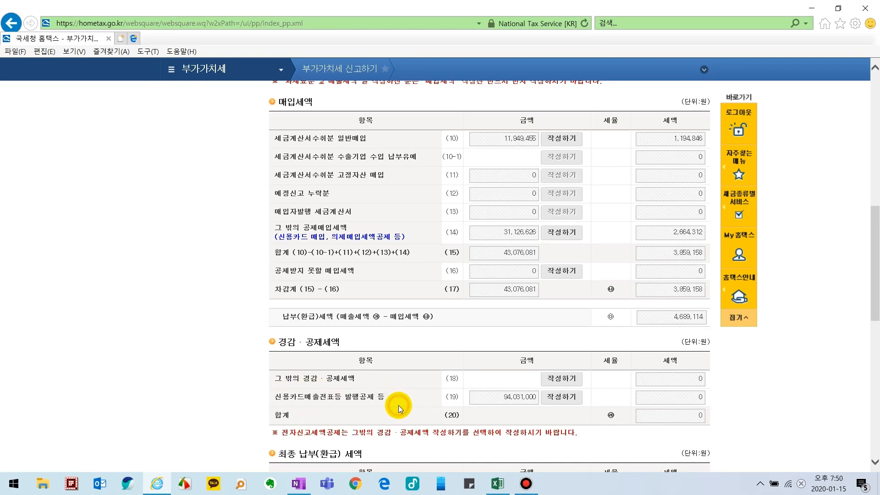
pyautogui.click(564, 400)
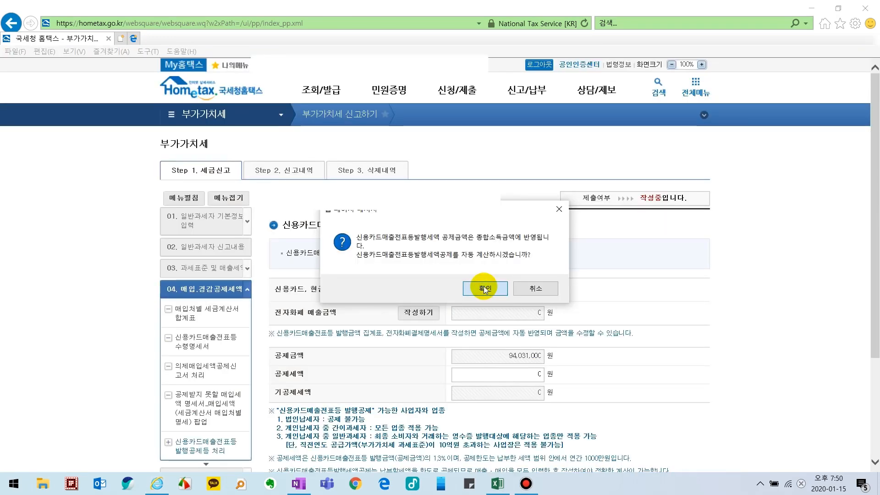
pyautogui.click(485, 289)
# Step: Examine the 신용카드매출전표등 발행공제 notes on eligible taxpayer types, business categories and the prior-year supply value limit
pyautogui.scroll(-3, 395, 371)
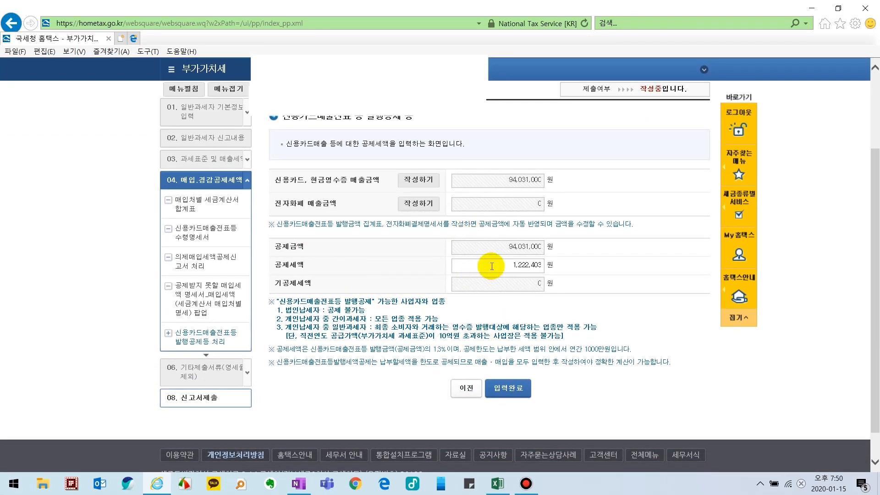
pyautogui.moveTo(276, 301); pyautogui.dragTo(457, 308)
pyautogui.click(415, 326)
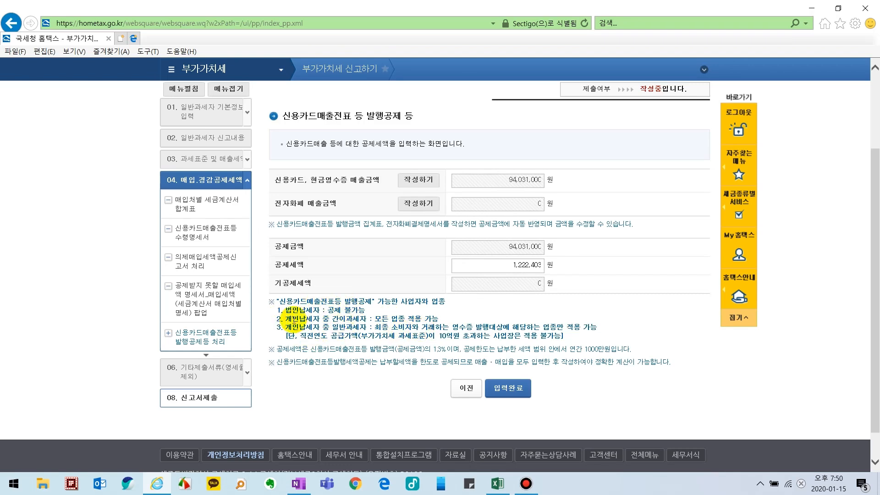
pyautogui.moveTo(372, 319); pyautogui.dragTo(445, 323)
pyautogui.click(389, 365)
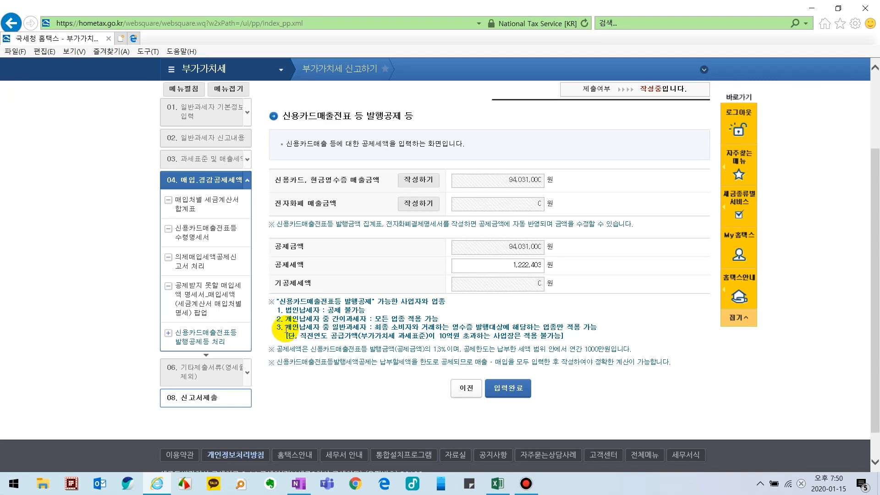
pyautogui.moveTo(333, 327); pyautogui.dragTo(601, 331)
pyautogui.moveTo(297, 336); pyautogui.dragTo(533, 343)
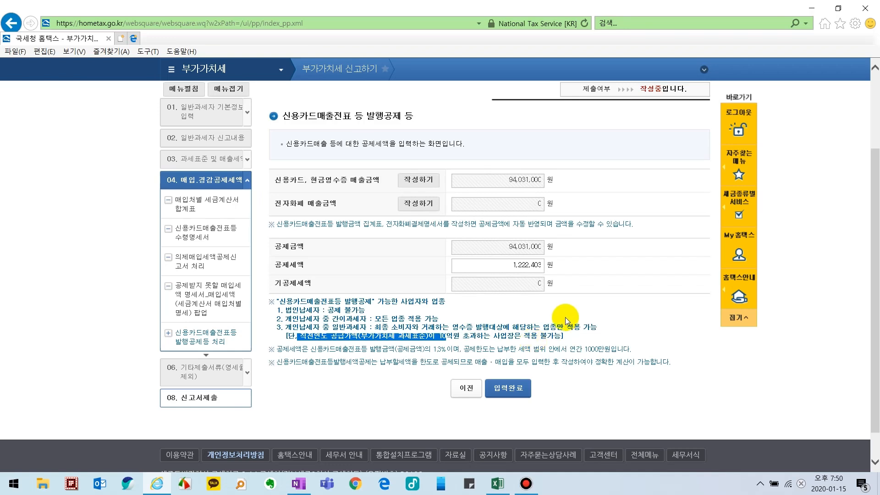
pyautogui.click(379, 373)
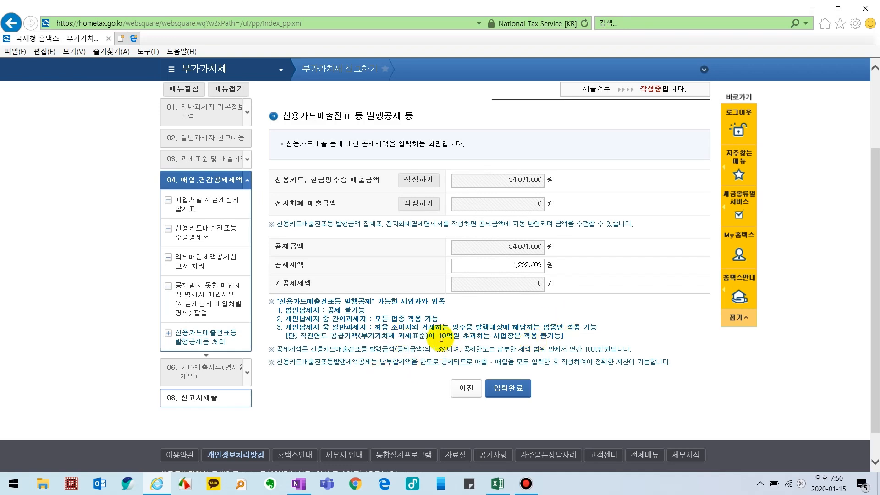
# Step: Review the 10억원 supply value exclusion in the notes and complete the 신용카드매출전표 등 발행공제 form
pyautogui.moveTo(439, 336); pyautogui.dragTo(575, 340)
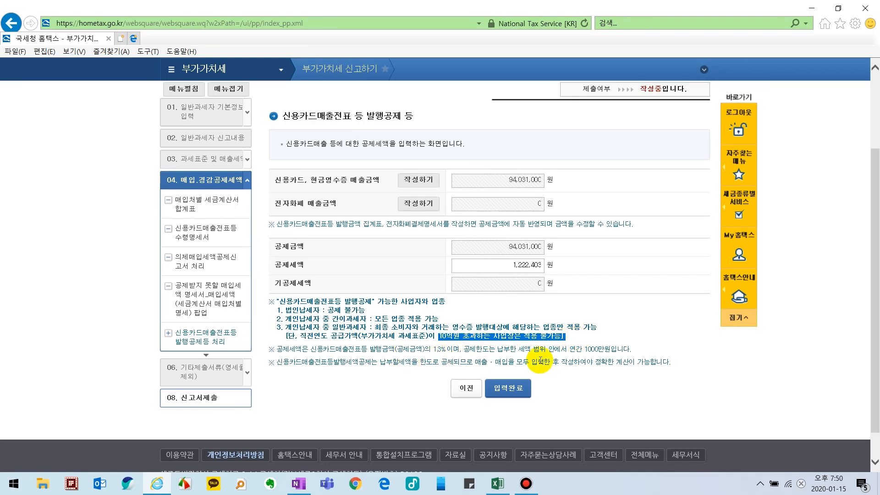
pyautogui.click(582, 352)
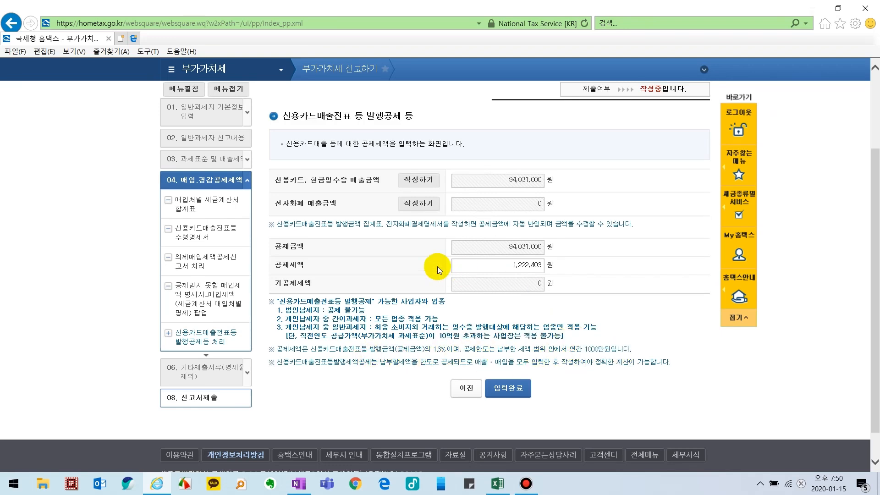
pyautogui.click(512, 388)
# Step: Check the 차가감하여 납부할 세액 on the main return form
pyautogui.scroll(-9, 648, 328)
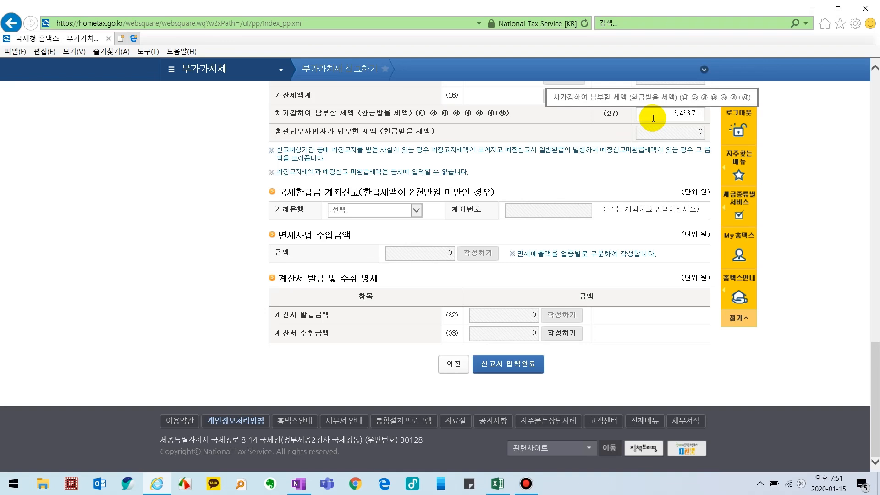
pyautogui.moveTo(651, 118); pyautogui.dragTo(696, 116)
pyautogui.click(540, 160)
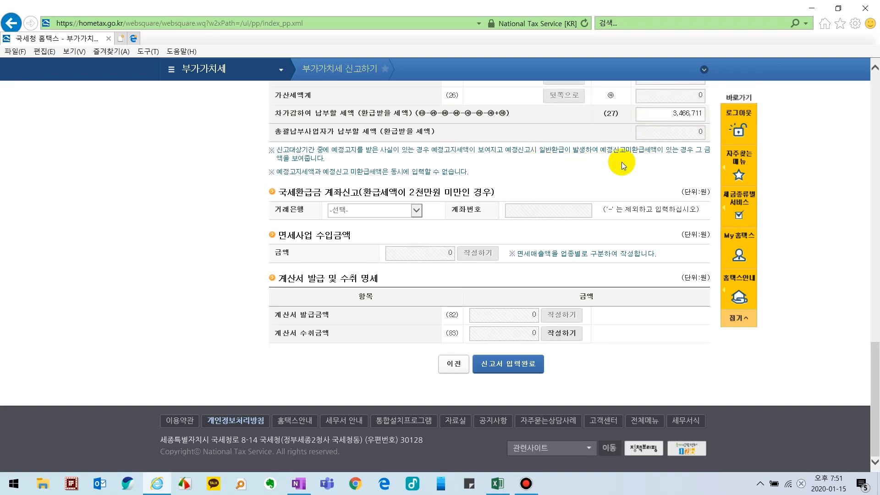
# Step: Fill in the 매입처별 계산서합계표 for 계산서 수취금액 with the imported 전자계산서 data and complete it
pyautogui.scroll(1, 622, 162)
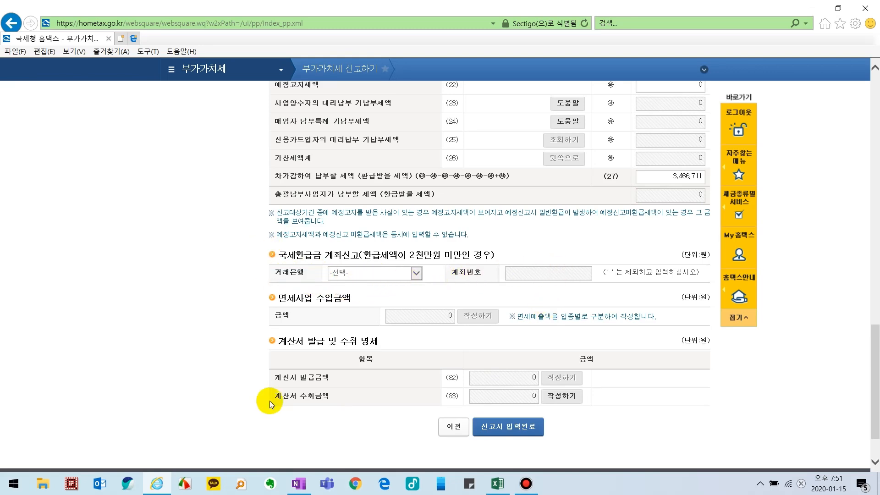
pyautogui.click(563, 397)
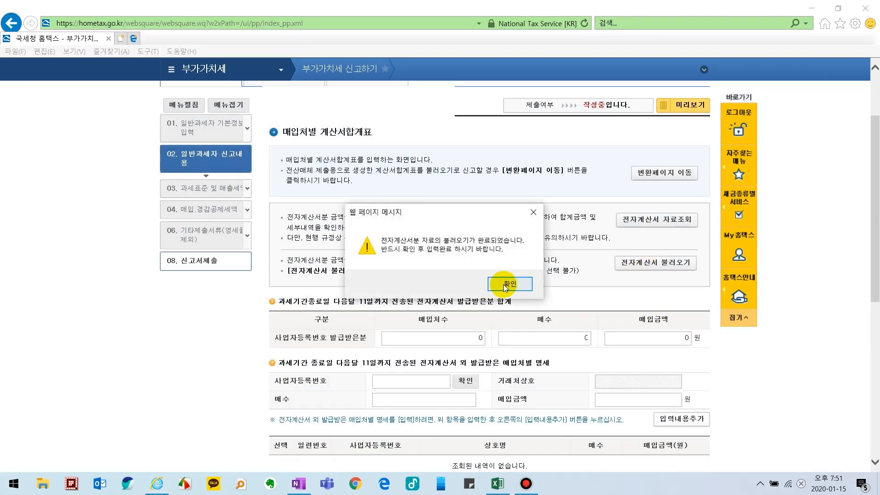
pyautogui.click(509, 284)
pyautogui.scroll(-7, 523, 375)
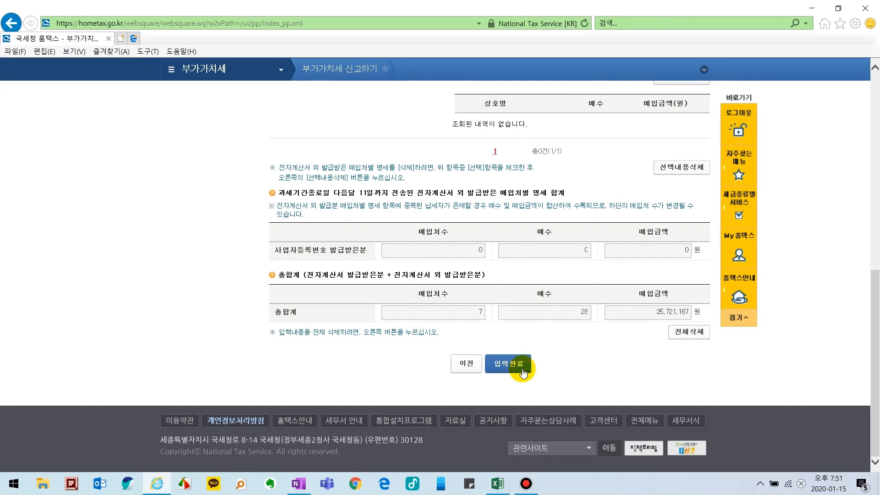
pyautogui.click(523, 372)
# Step: Run the return's completion check and open the 사업장현황명세서 form among the 기타제출서류
pyautogui.scroll(-15, 527, 381)
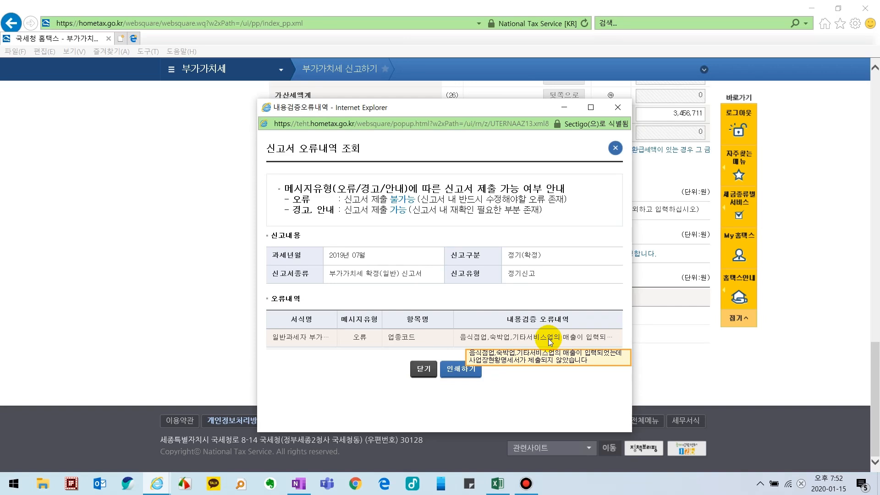
pyautogui.click(421, 369)
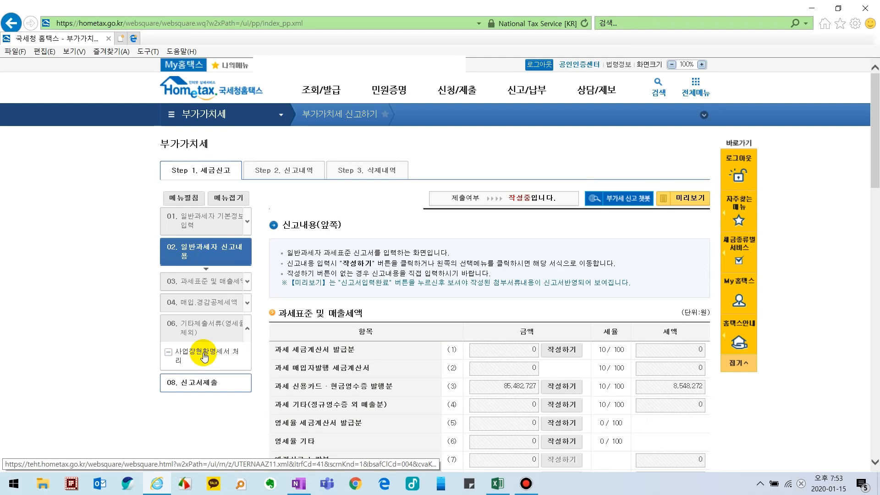
pyautogui.click(204, 357)
pyautogui.click(504, 200)
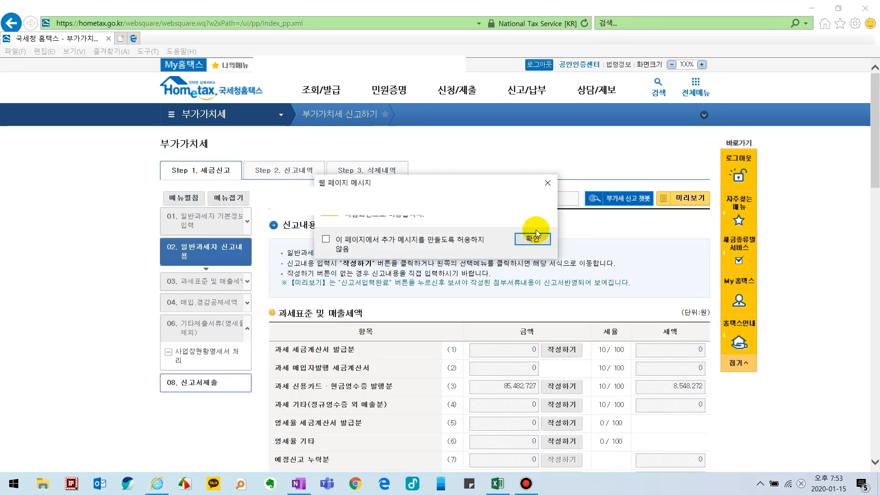
pyautogui.click(534, 239)
# Step: Examine the 사업장 기본사항 fields and the 객실수, 의자수 and 탁자수 entries meant for restaurants and lodging businesses
pyautogui.scroll(-2, 373, 251)
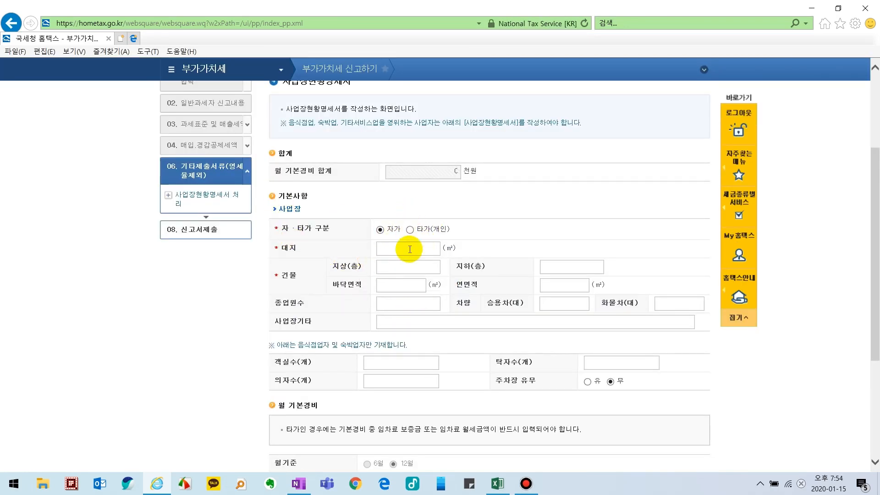
pyautogui.scroll(-1, 409, 249)
pyautogui.moveTo(293, 294); pyautogui.dragTo(383, 300)
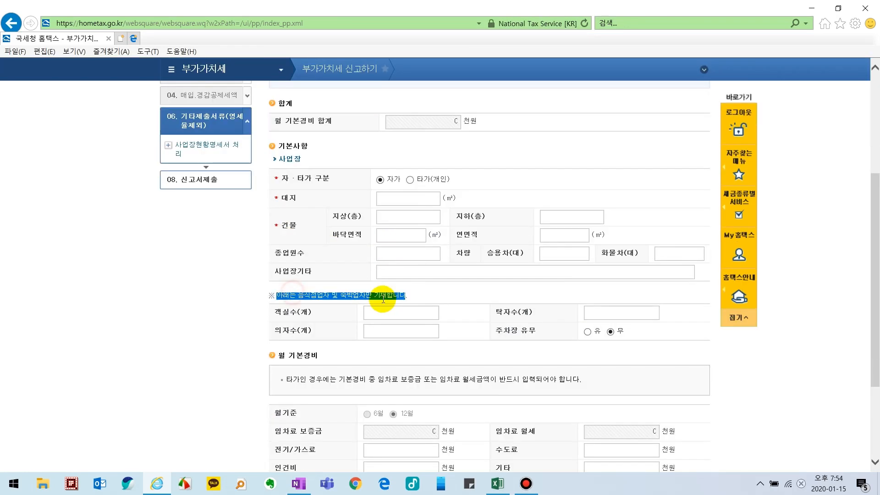
pyautogui.click(422, 332)
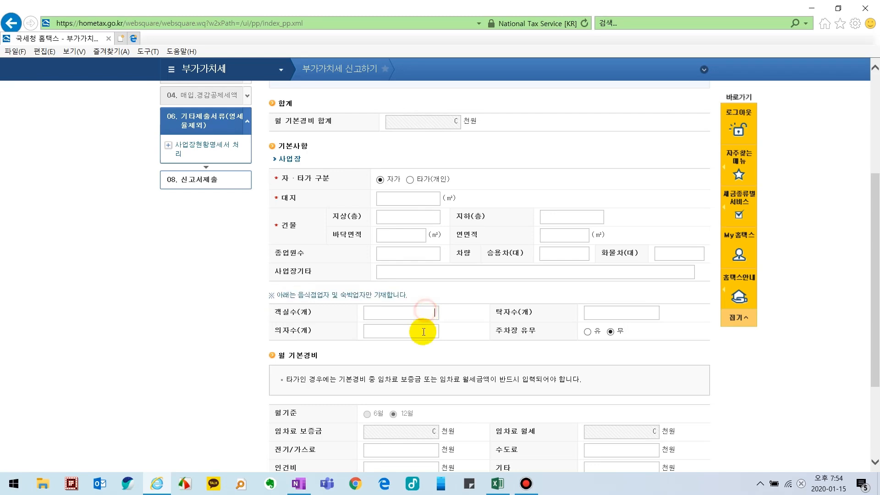
pyautogui.click(620, 313)
# Step: Enter 11,110 천원 as 전기/가스료 in the 월 기본경비 section and review the rest of the 사업장현황명세서
pyautogui.scroll(-1, 630, 382)
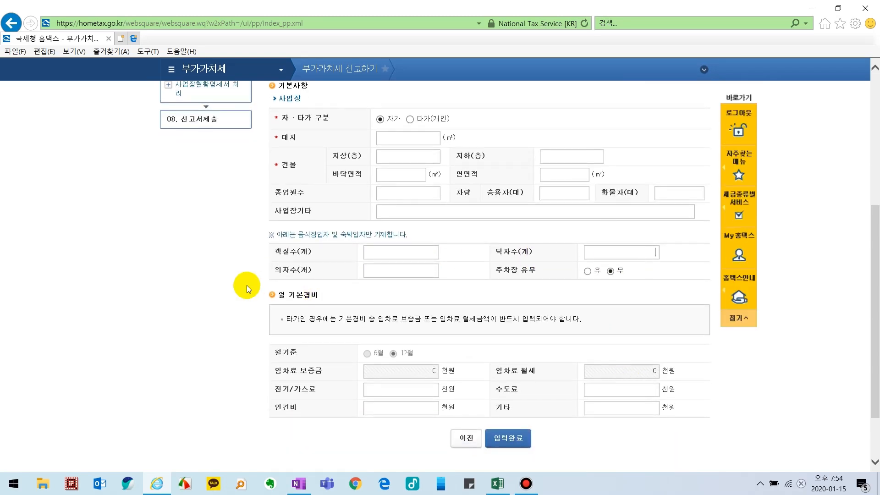
pyautogui.moveTo(283, 295); pyautogui.dragTo(326, 335)
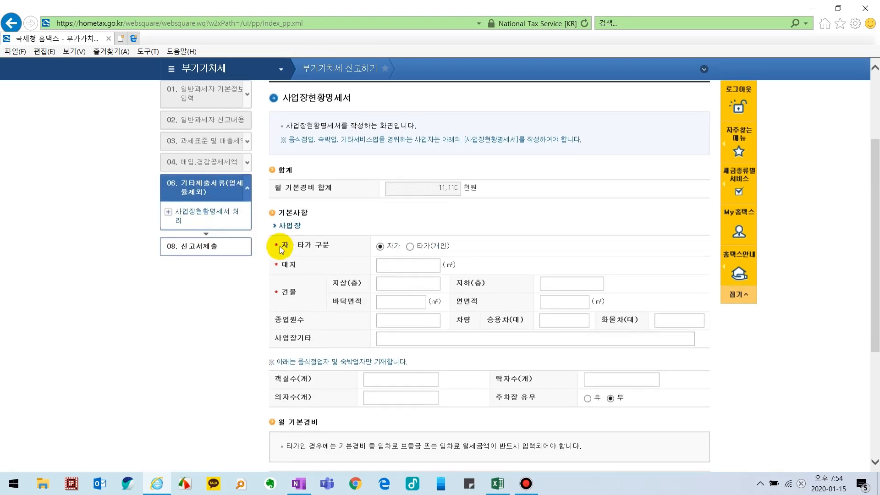
pyautogui.scroll(-4, 211, 270)
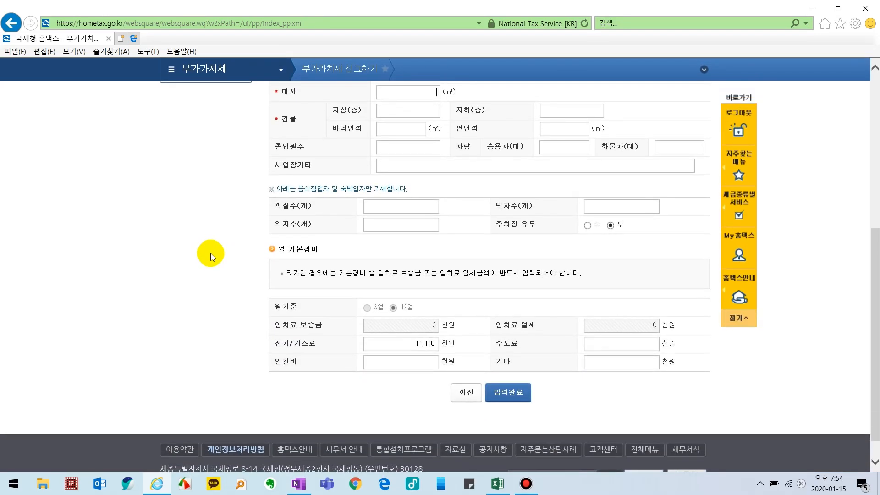